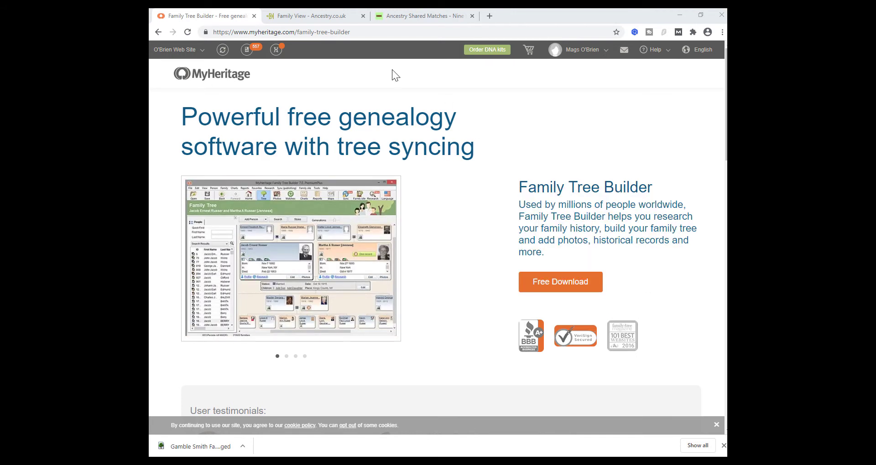
# Switch to the Ancestry website and open the tree settings of the RESEARCH - Gillice Family Tree
pyautogui.click(305, 18)
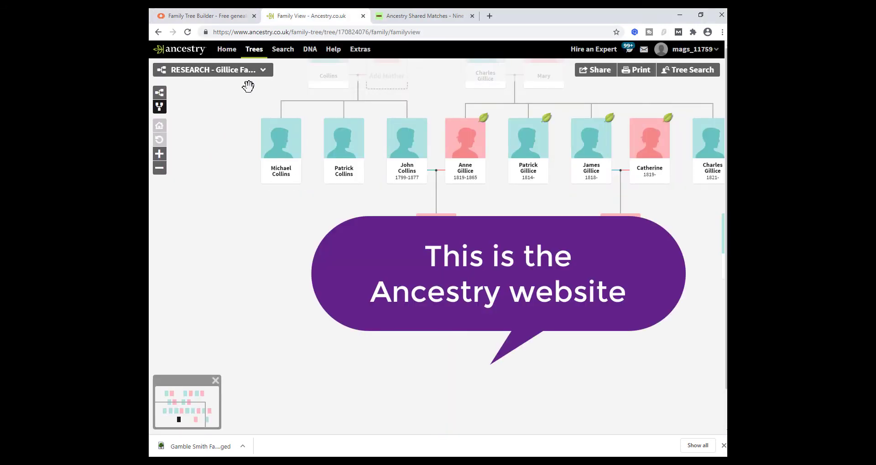
pyautogui.click(231, 75)
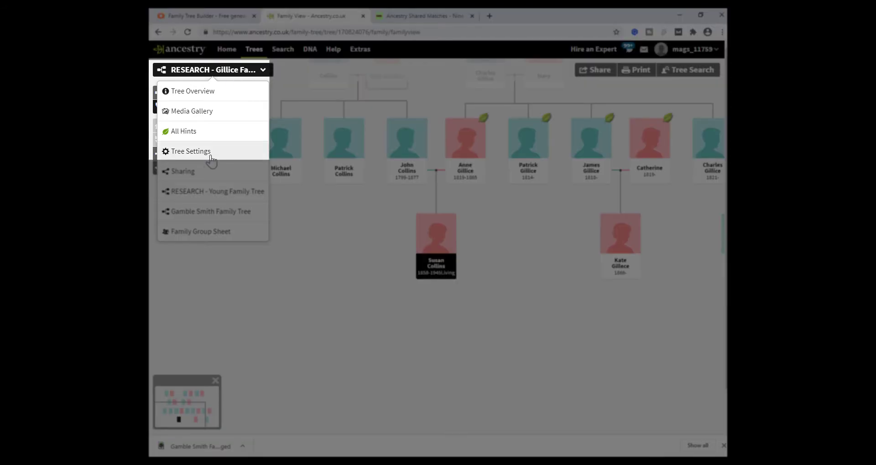
pyautogui.click(210, 155)
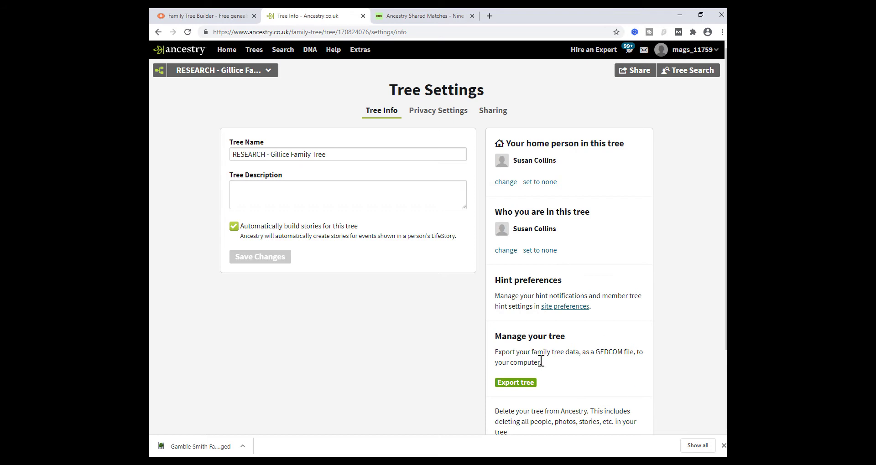
# Export the RESEARCH - Gillice Family Tree and download its GEDCOM file
pyautogui.click(516, 383)
pyautogui.scroll(-2, 660, 366)
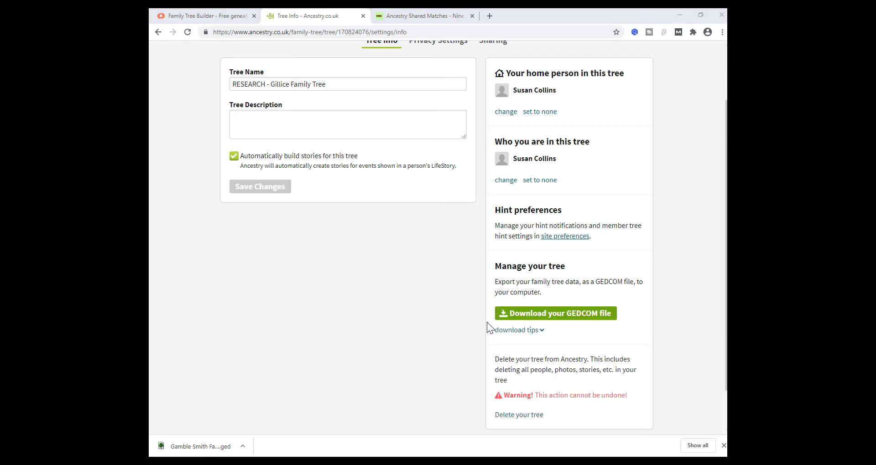
pyautogui.click(572, 325)
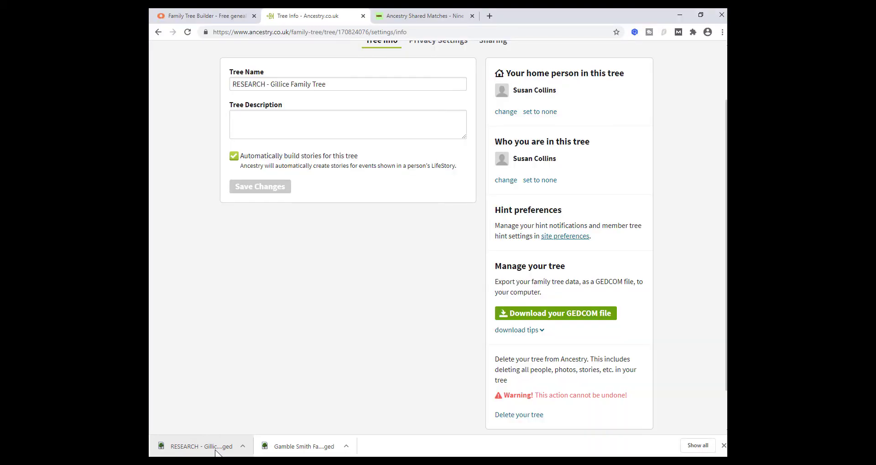
# Locate the exported GEDCOM files RESEARCH - Gillice Family Tree.ged and Gamble Smith Family Tree.ged in the Downloads folder
pyautogui.click(217, 451)
pyautogui.click(524, 61)
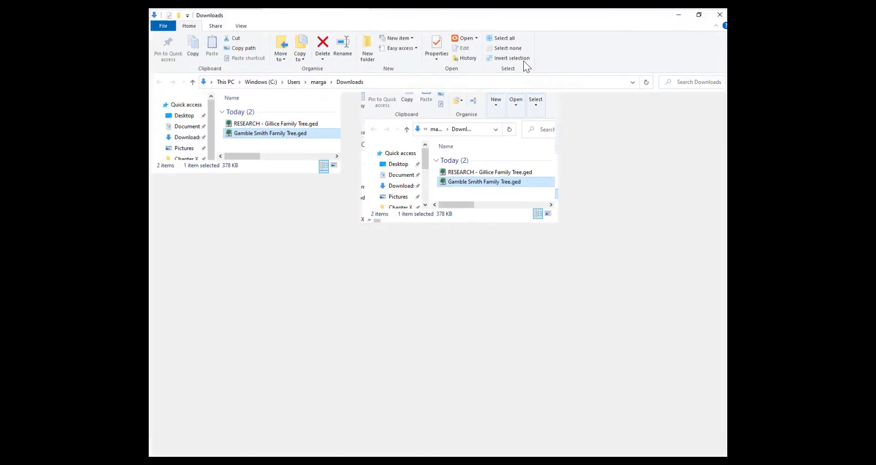
pyautogui.click(321, 124)
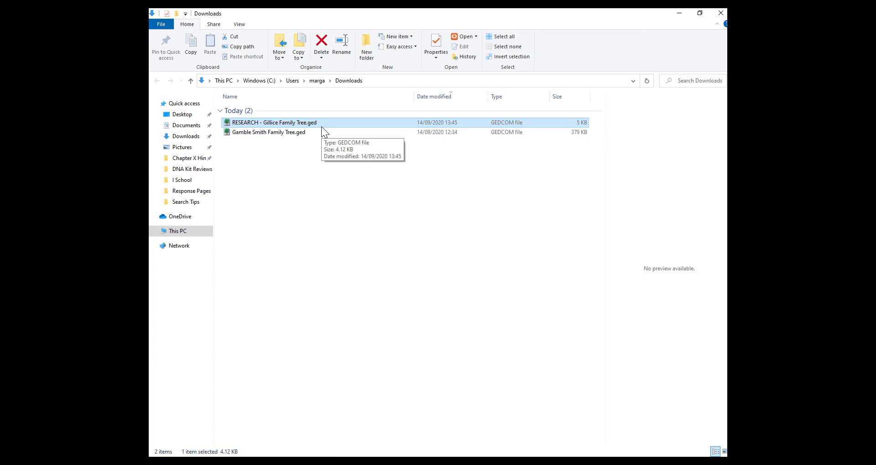
pyautogui.click(283, 132)
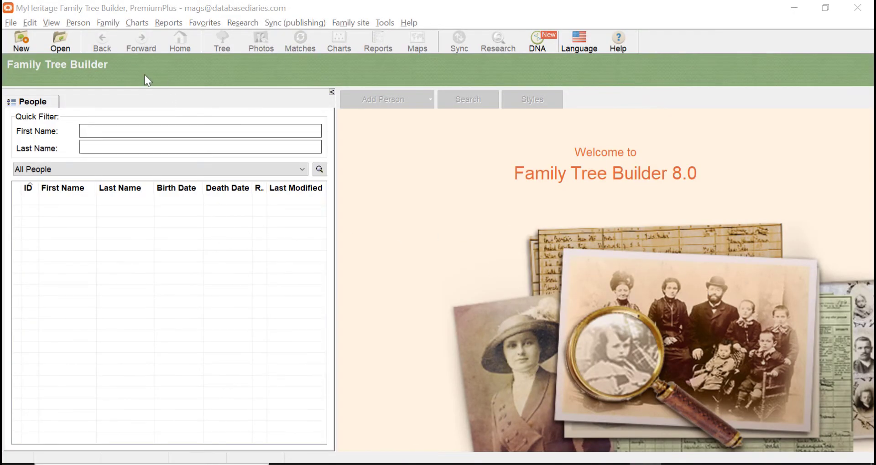
# In MyHeritage Family Tree Builder, start a GEDCOM import and choose Gamble Smith Family Tree.ged from Downloads as the source
pyautogui.click(11, 22)
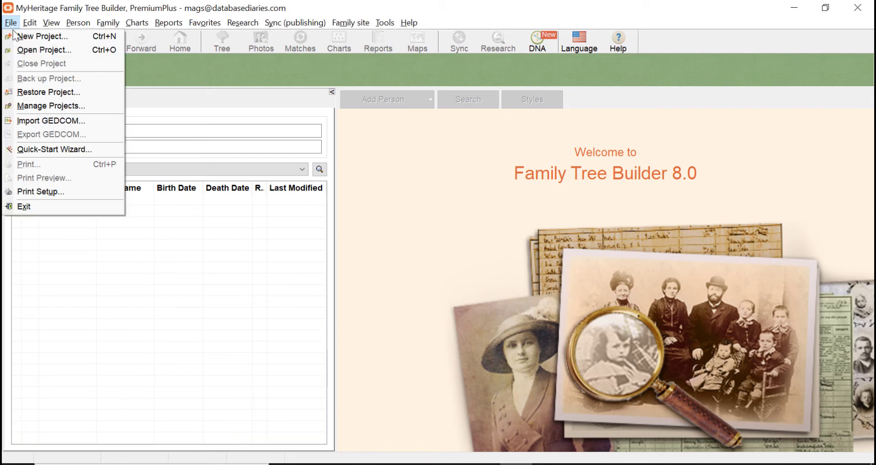
pyautogui.click(66, 123)
pyautogui.click(571, 203)
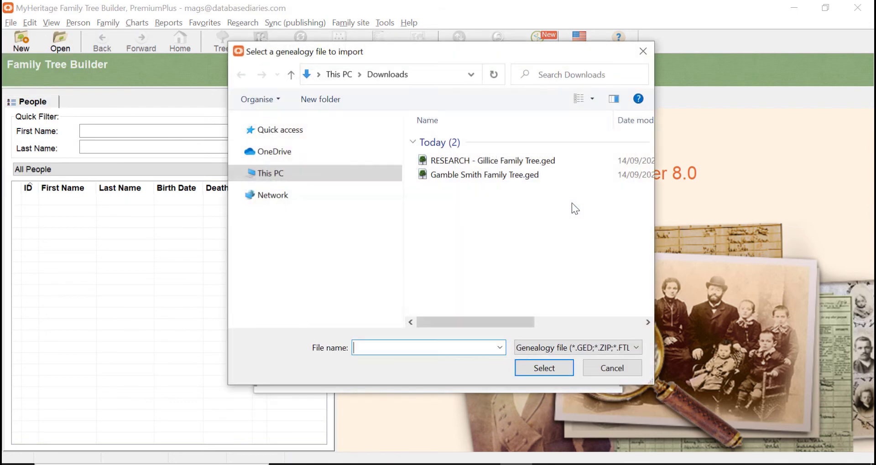
pyautogui.click(492, 177)
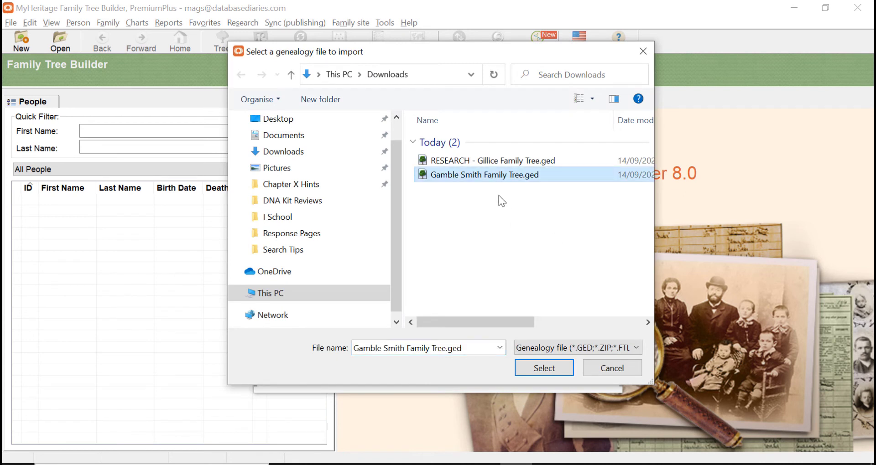
pyautogui.click(549, 371)
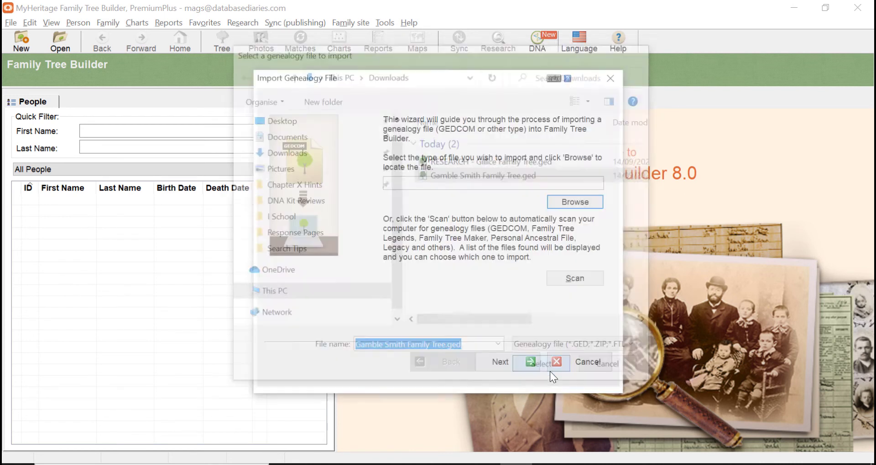
# Keep English as the primary language, name the new genealogy project Demo Location Tree, and run the import
pyautogui.click(515, 367)
pyautogui.click(513, 368)
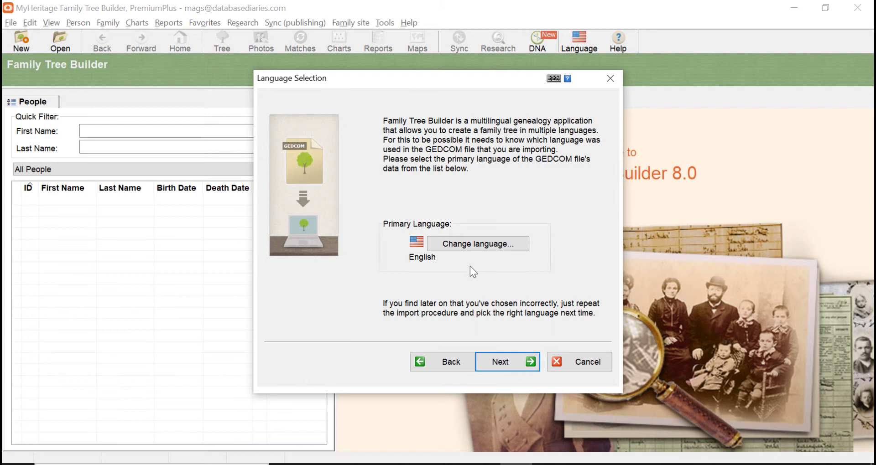
pyautogui.click(515, 366)
pyautogui.hotkey('ctrl', 'shift', 'Left')
pyautogui.write('Demo Location Tree')
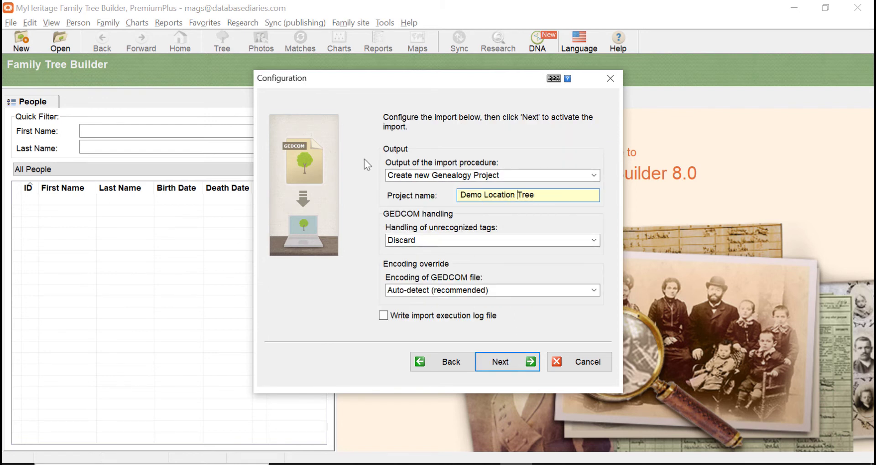
pyautogui.click(525, 369)
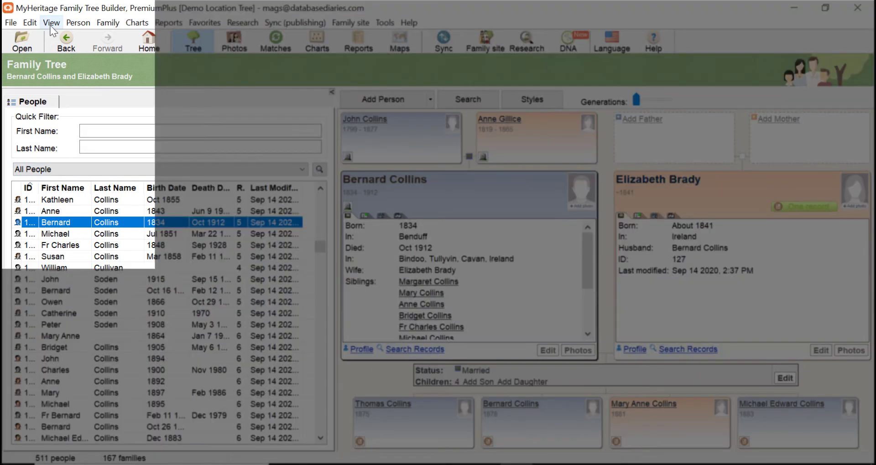
# Open the project's index of places and browse to the Billis and Bills entries
pyautogui.click(50, 24)
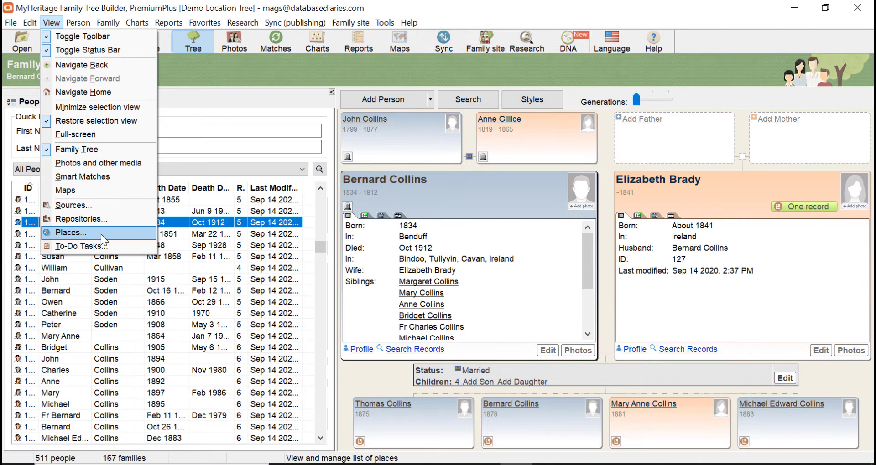
pyautogui.click(93, 233)
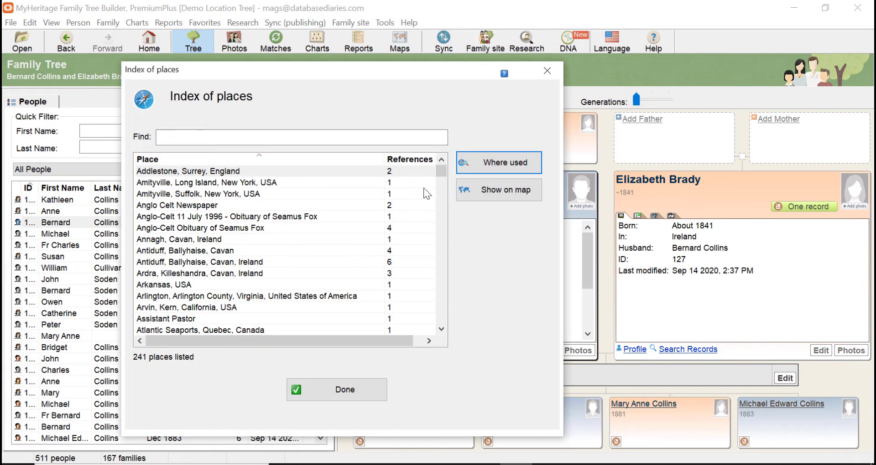
pyautogui.moveTo(441, 171); pyautogui.dragTo(441, 188)
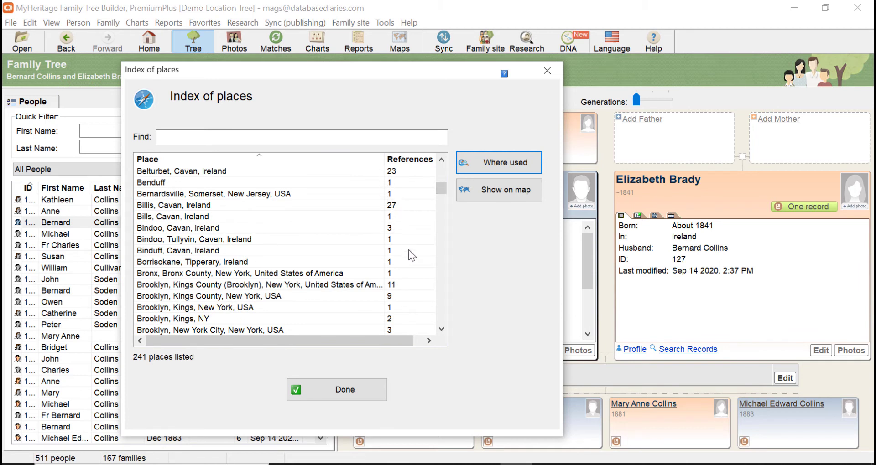
# Compare the Billis and Bills, Cavan, Ireland entries and check which records use the Bills spelling
pyautogui.click(269, 206)
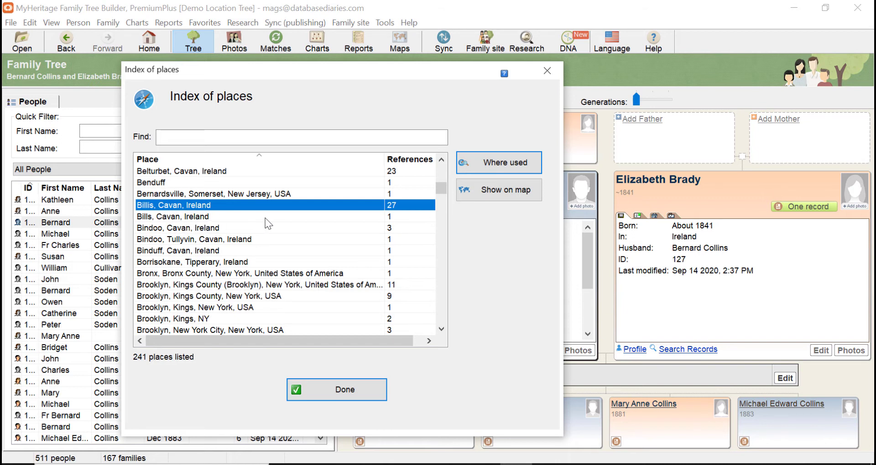
pyautogui.click(216, 220)
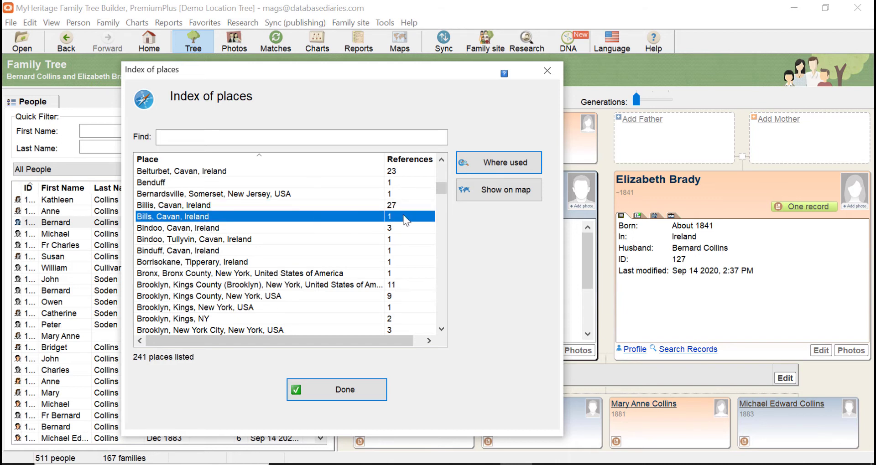
pyautogui.doubleClick(391, 224)
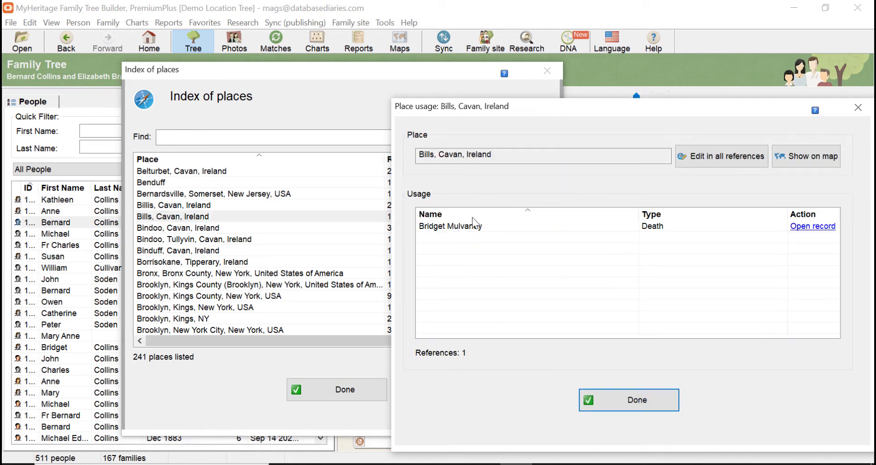
pyautogui.moveTo(430, 157); pyautogui.dragTo(425, 157)
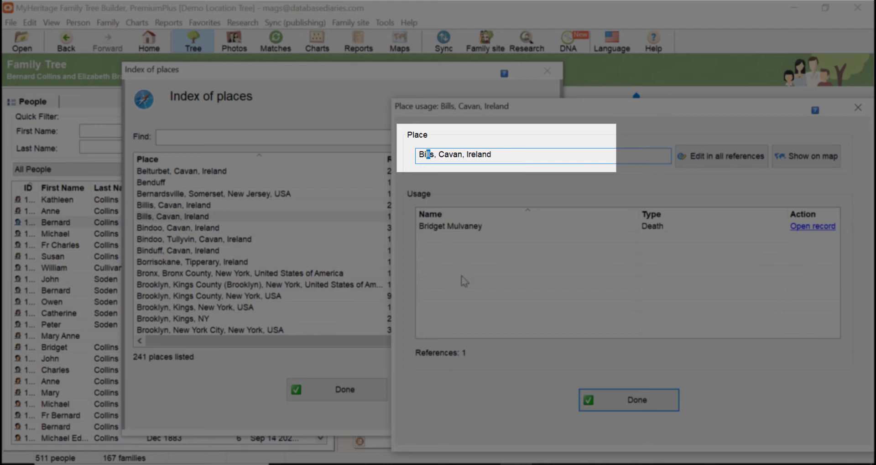
pyautogui.click(432, 155)
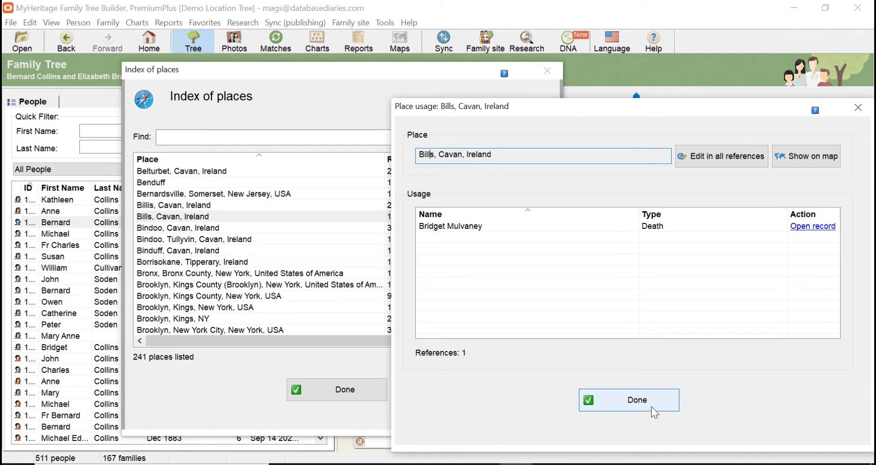
pyautogui.click(651, 407)
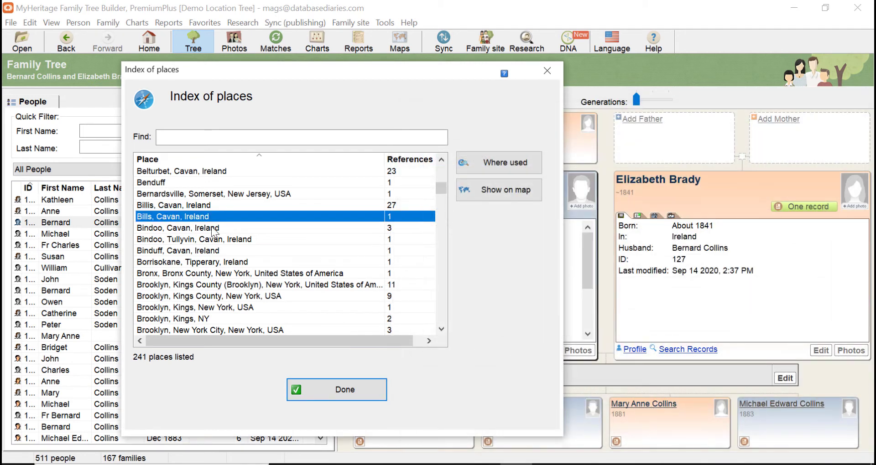
# Compare the similar place entries Bindoo, Cavan, Ireland; Bindoo, Tullyvin, Cavan, Ireland; and Binduff, Cavan, Ireland, including their reference counts
pyautogui.click(246, 228)
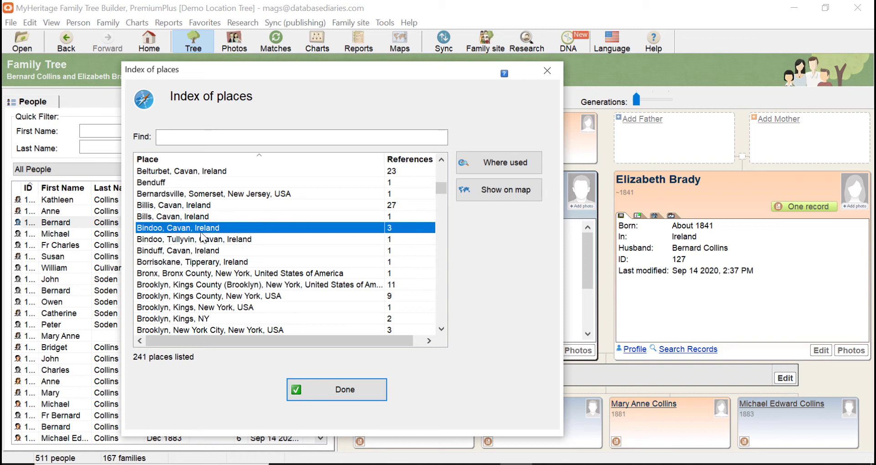
pyautogui.click(244, 241)
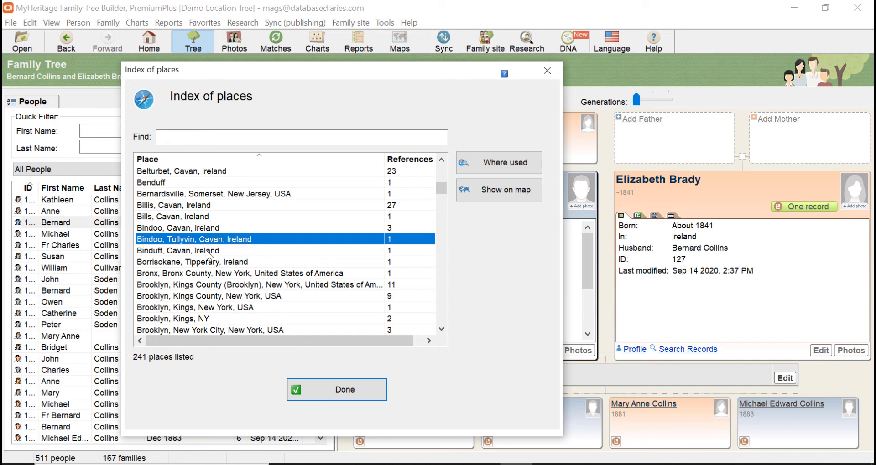
pyautogui.click(160, 252)
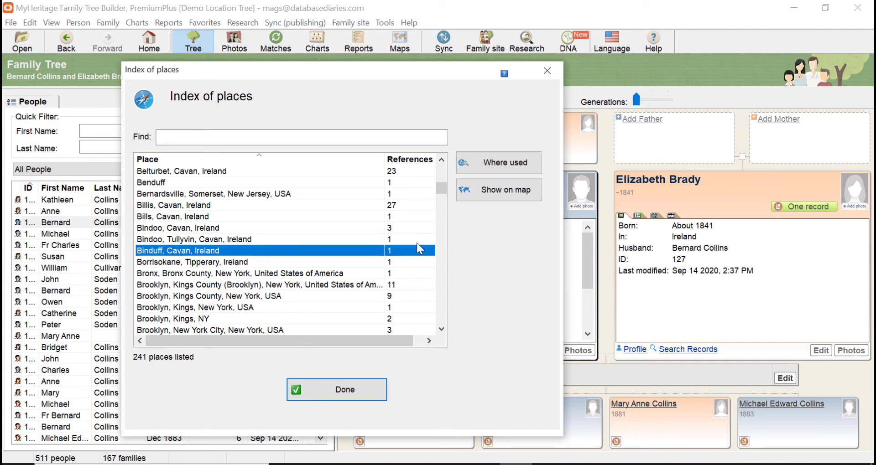
pyautogui.click(409, 229)
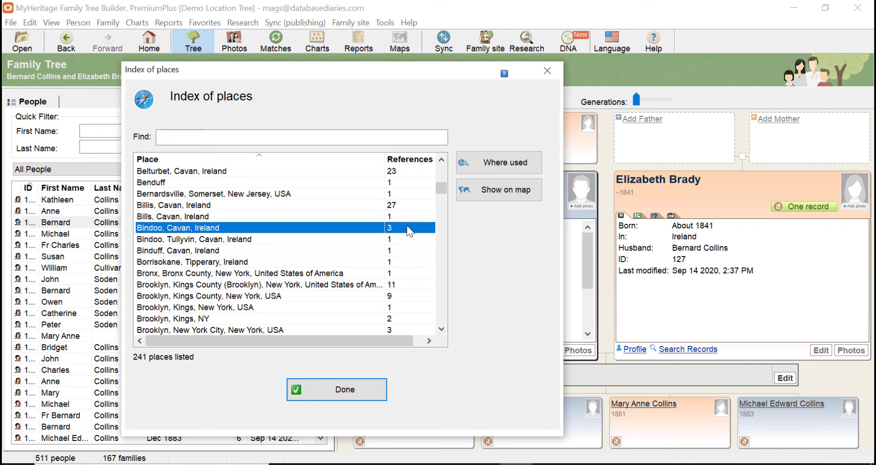
pyautogui.click(403, 252)
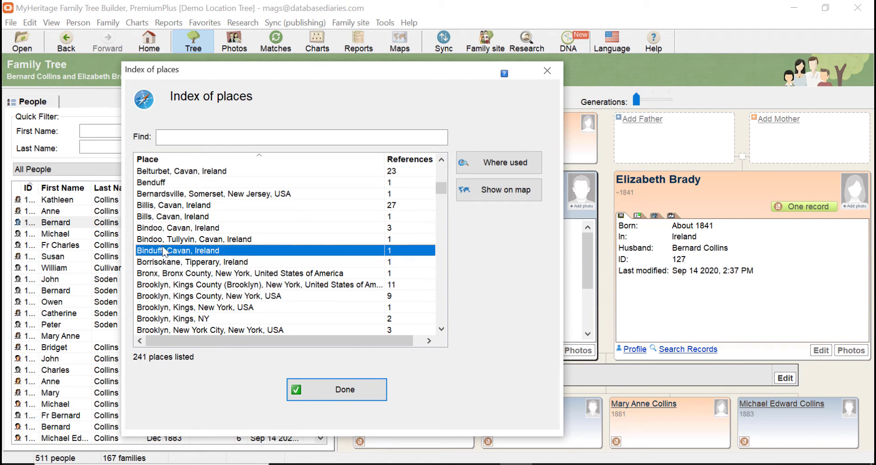
pyautogui.moveTo(246, 252); pyautogui.dragTo(230, 230)
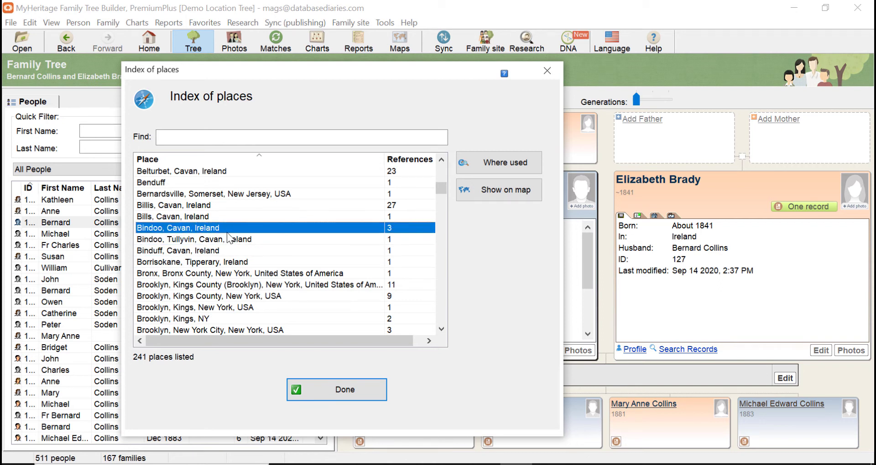
pyautogui.click(396, 252)
pyautogui.click(294, 238)
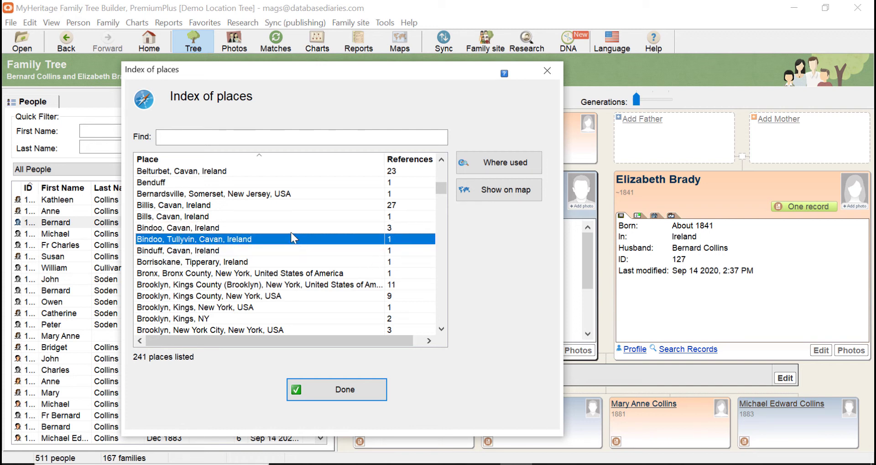
pyautogui.press('Down')
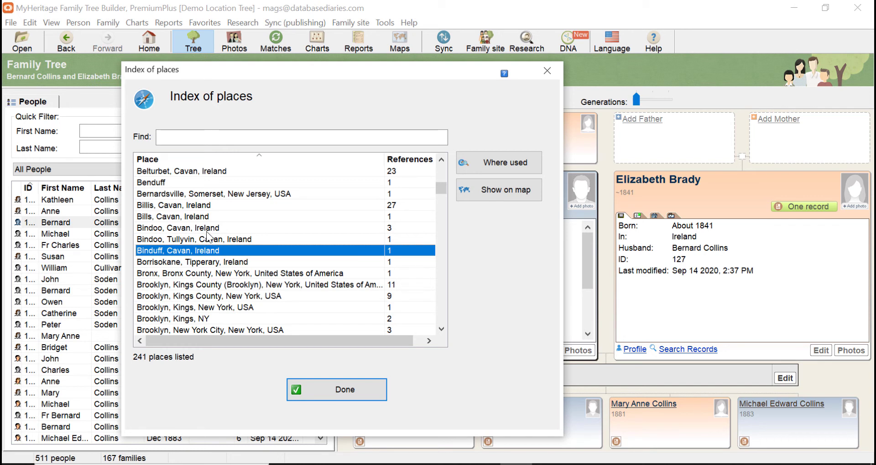
# Check which records use Binduff, Cavan, Ireland, and browse the places index for other inconsistent entries
pyautogui.doubleClick(246, 250)
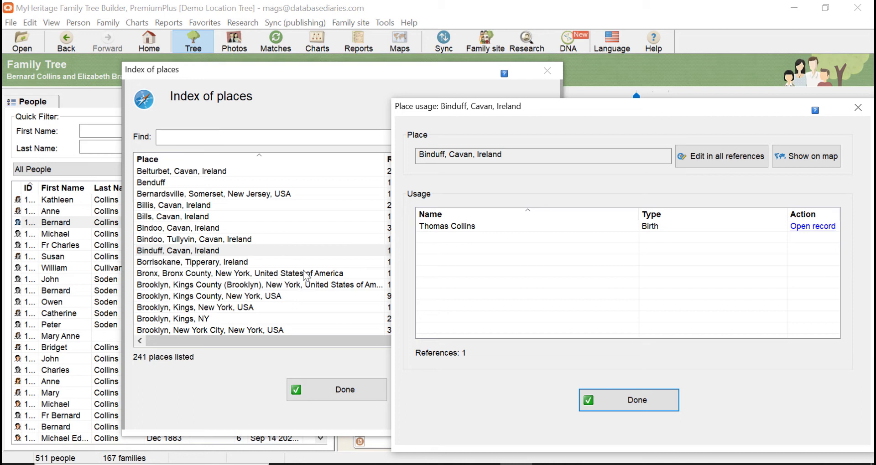
pyautogui.press('Return')
pyautogui.scroll(-5, 569, 207)
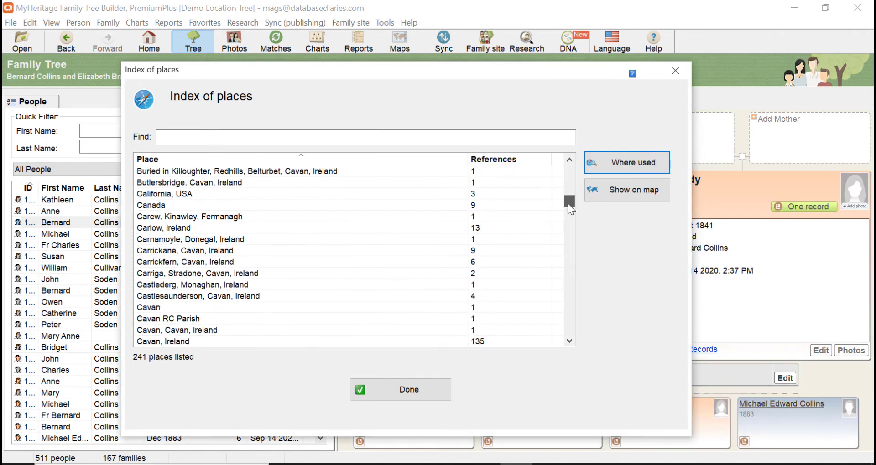
pyautogui.moveTo(569, 204); pyautogui.dragTo(571, 166)
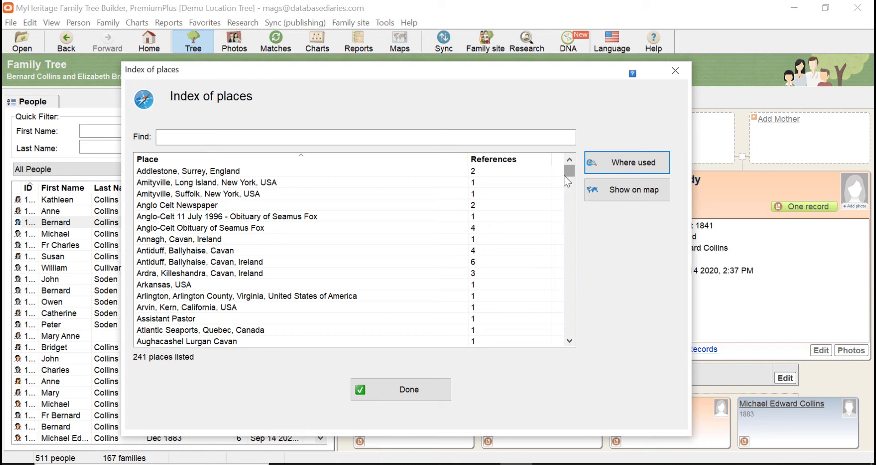
# Check the Antiduff, Ballyhaise, Cavan entry and find the Westfield entries near the end of the places index
pyautogui.click(249, 251)
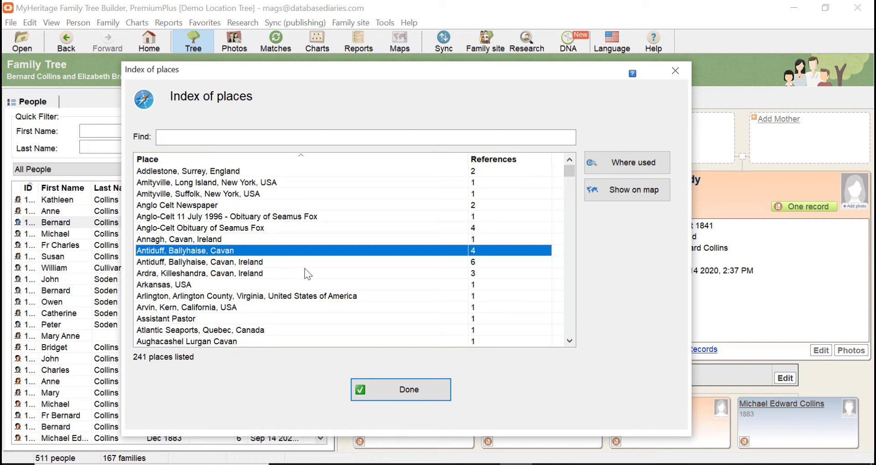
pyautogui.moveTo(568, 171); pyautogui.dragTo(567, 329)
pyautogui.click(272, 296)
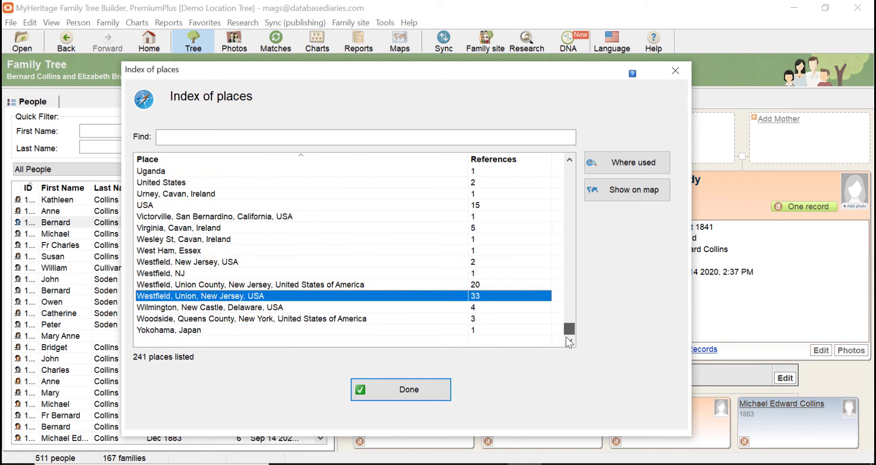
pyautogui.click(265, 274)
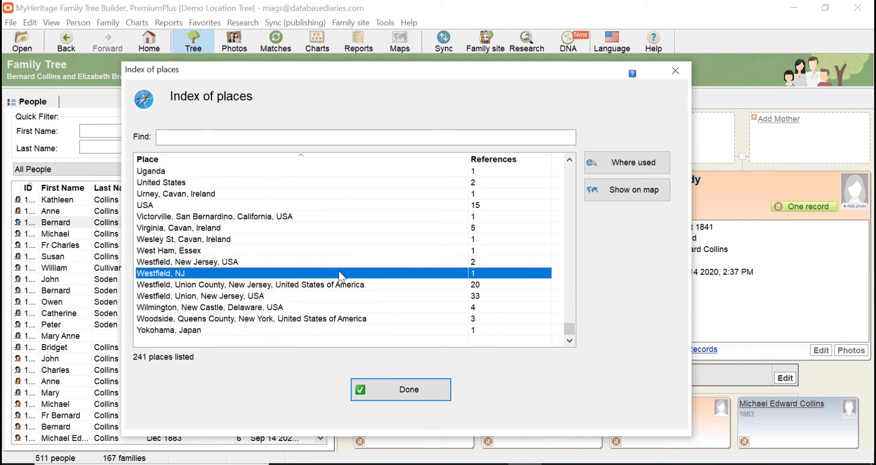
pyautogui.click(197, 288)
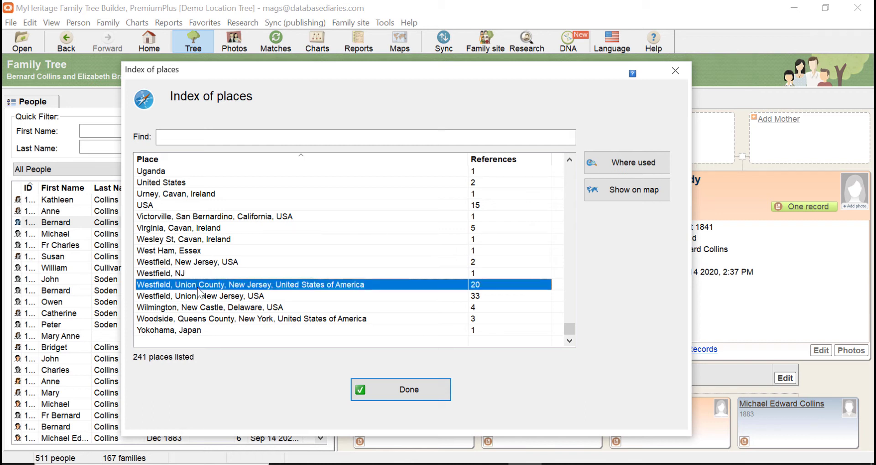
pyautogui.click(281, 295)
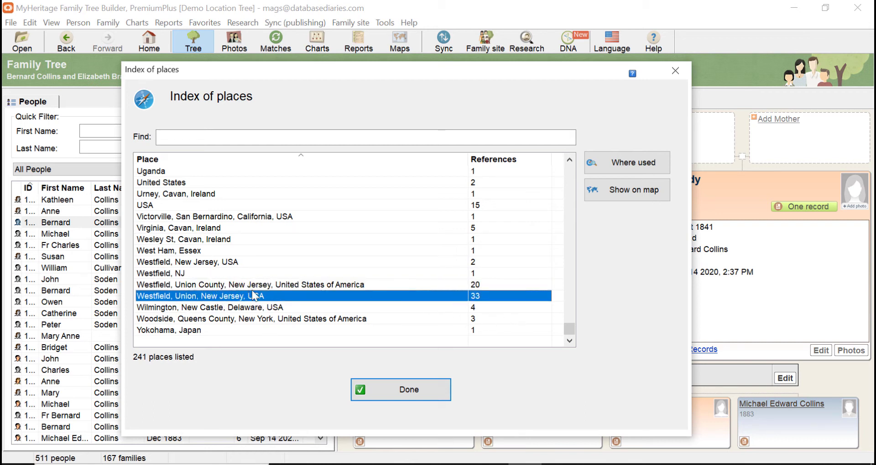
# Compare the naming of the Westfield, Union County and Westfield, Union entries with Westfield, NJ and Westfield, New Jersey, USA
pyautogui.click(227, 287)
pyautogui.click(277, 296)
pyautogui.click(251, 286)
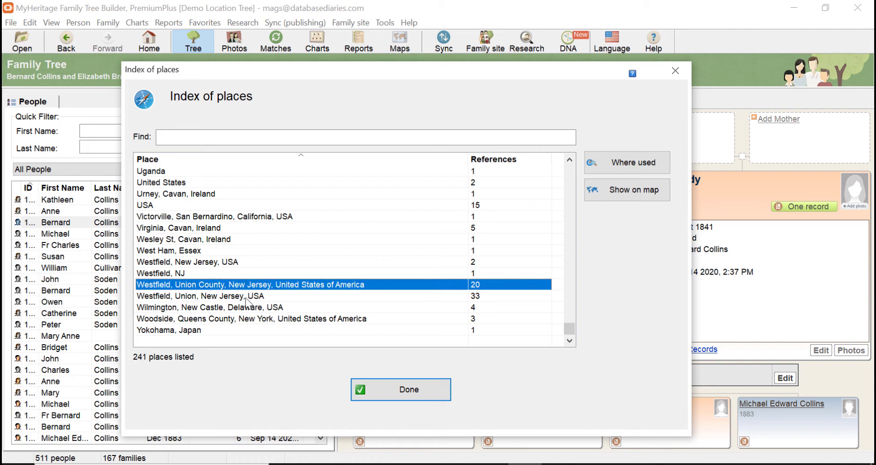
pyautogui.click(210, 274)
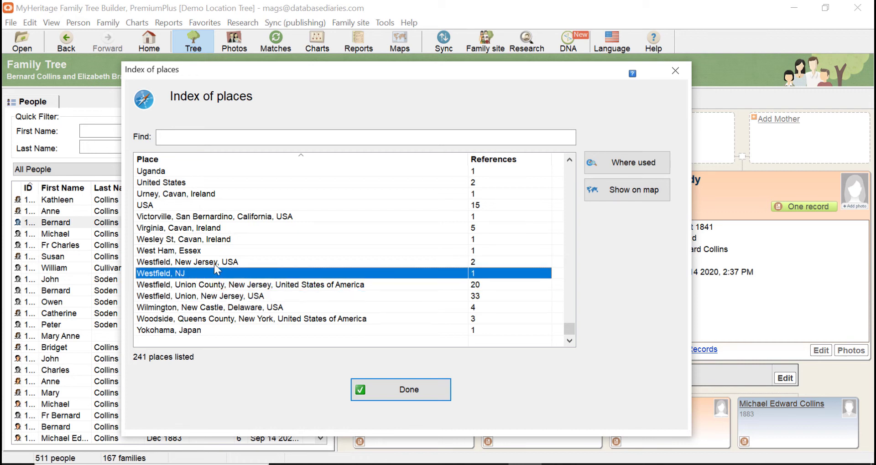
pyautogui.click(216, 266)
pyautogui.click(276, 296)
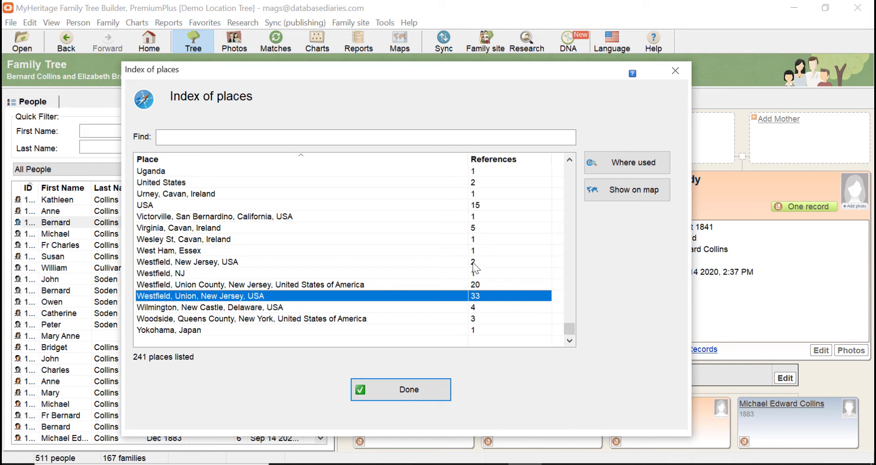
# Compare the reference counts of Westfield, Union County, New Jersey, United States of America and Westfield, Union, New Jersey, USA
pyautogui.click(378, 285)
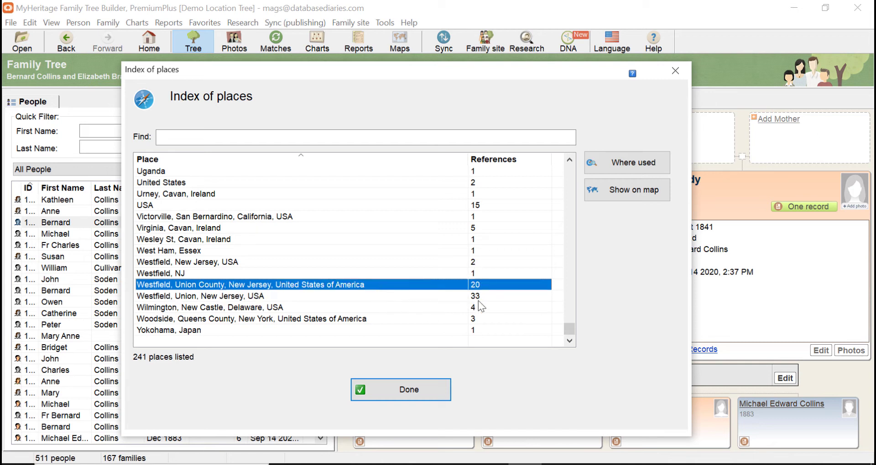
pyautogui.click(478, 297)
pyautogui.click(378, 285)
pyautogui.click(301, 296)
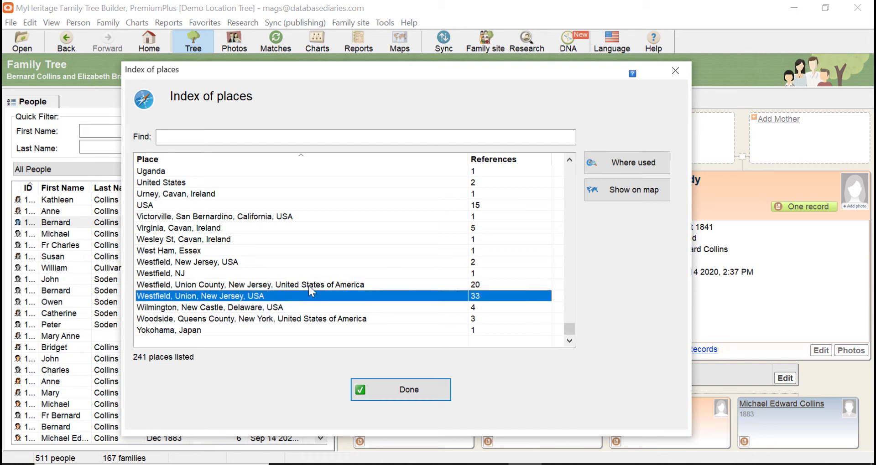
pyautogui.click(309, 286)
pyautogui.click(342, 295)
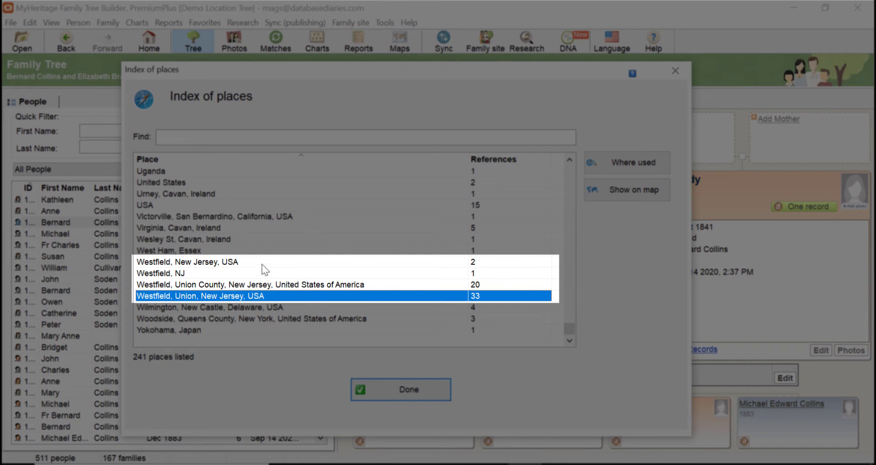
# Go through all four Westfield variants to judge which ones match Ancestry's standardized location format
pyautogui.click(261, 263)
pyautogui.click(265, 274)
pyautogui.click(265, 284)
pyautogui.click(277, 297)
pyautogui.click(329, 273)
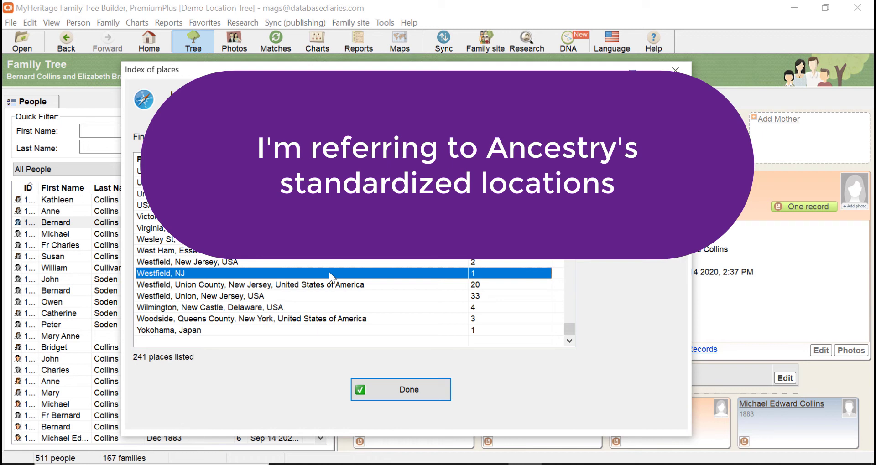
pyautogui.click(328, 286)
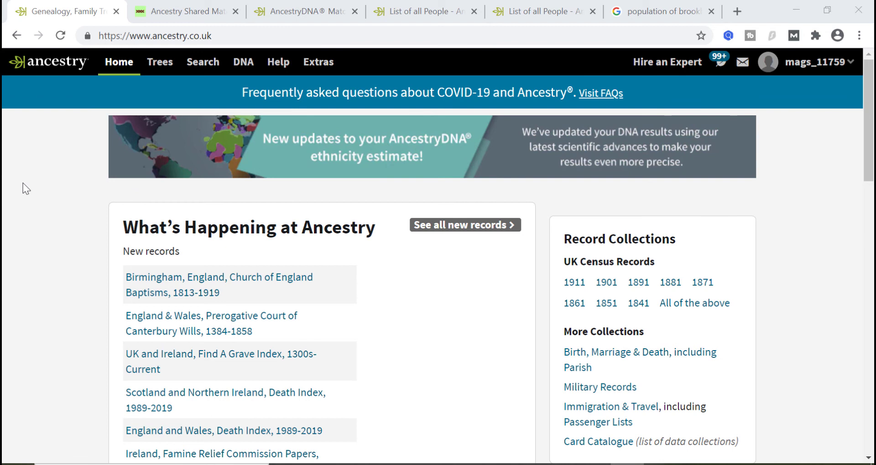
# Switch to Ancestry and check the suggested standardized locations in the record search for Westfield, for Westfield, Union, and for its County variant
pyautogui.click(202, 62)
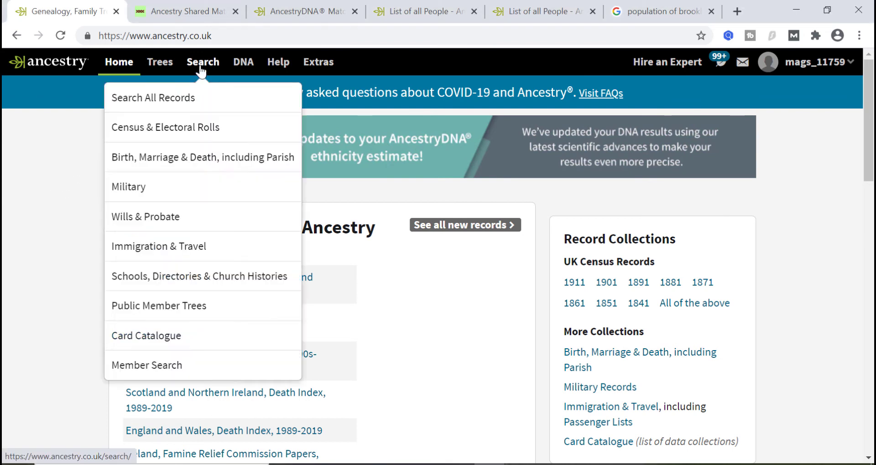
pyautogui.click(182, 104)
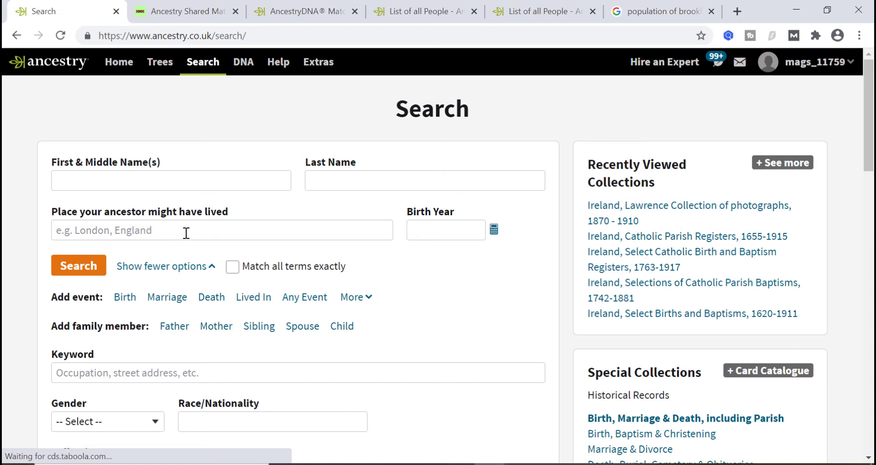
pyautogui.click(262, 228)
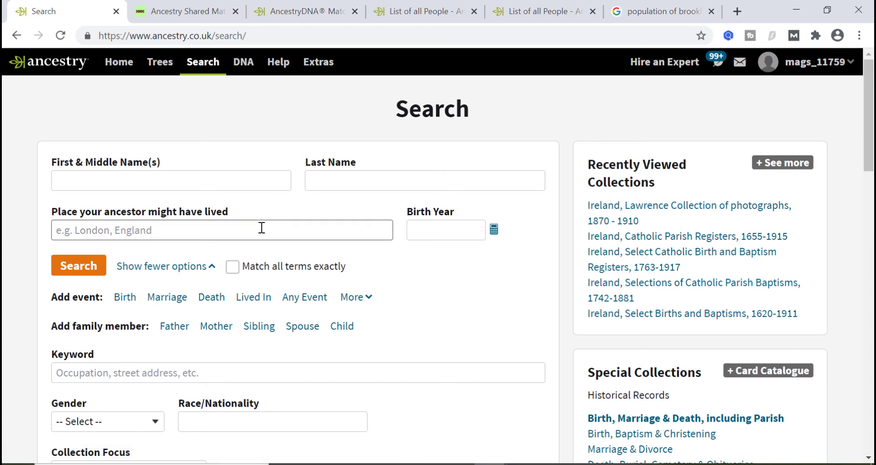
pyautogui.write('Westfield')
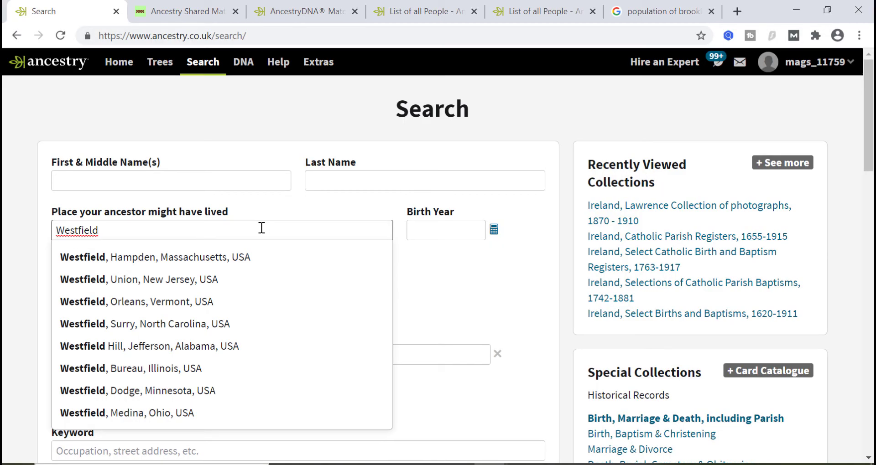
pyautogui.write(', Union')
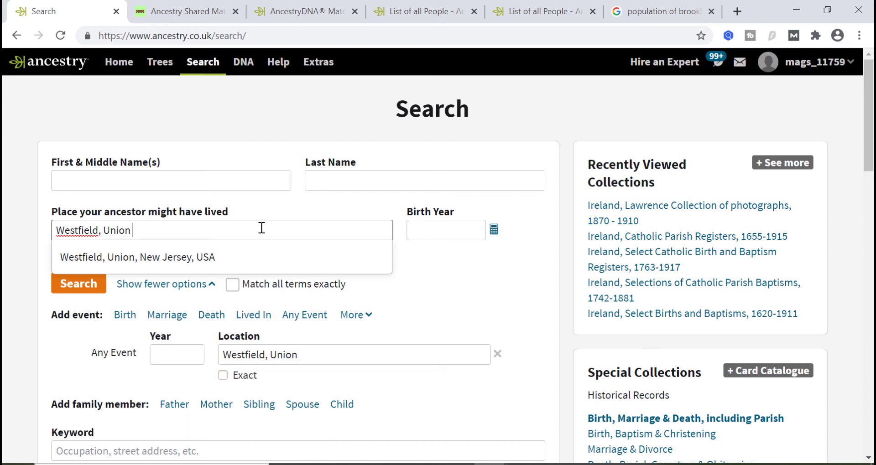
pyautogui.write(' Coun')
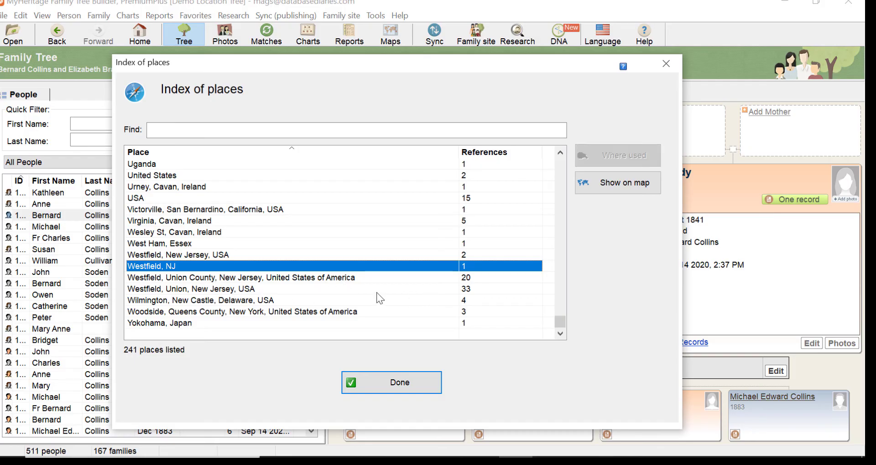
# Switch back to Family Tree Builder and check its four Westfield entries against Ancestry's standardized form
pyautogui.click(430, 290)
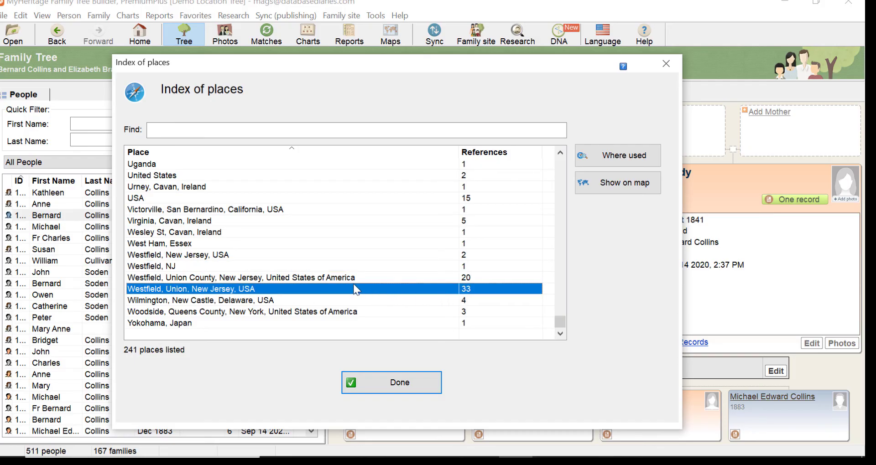
pyautogui.click(366, 280)
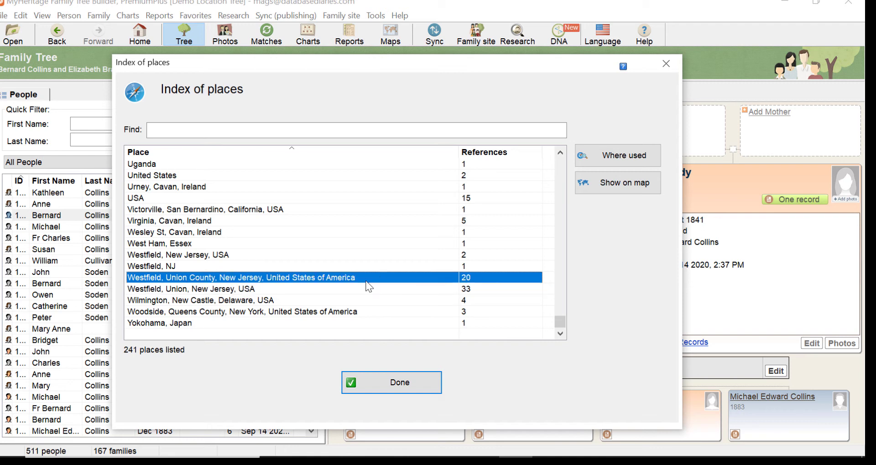
pyautogui.click(218, 292)
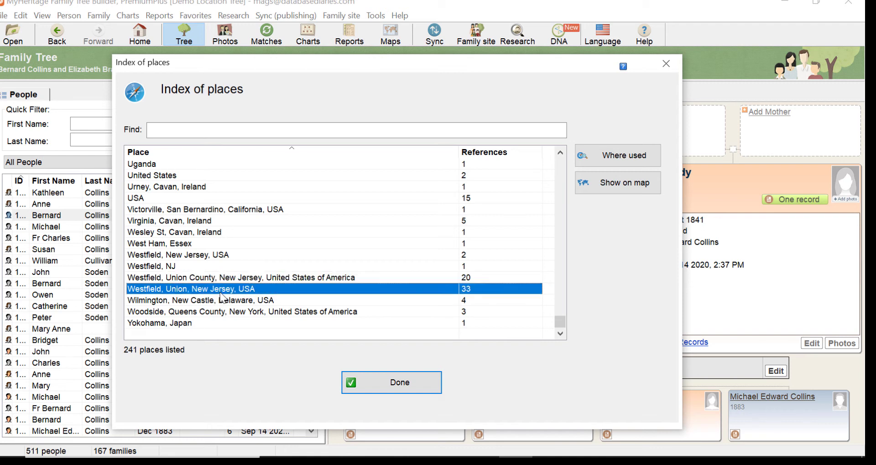
pyautogui.click(209, 265)
pyautogui.click(236, 256)
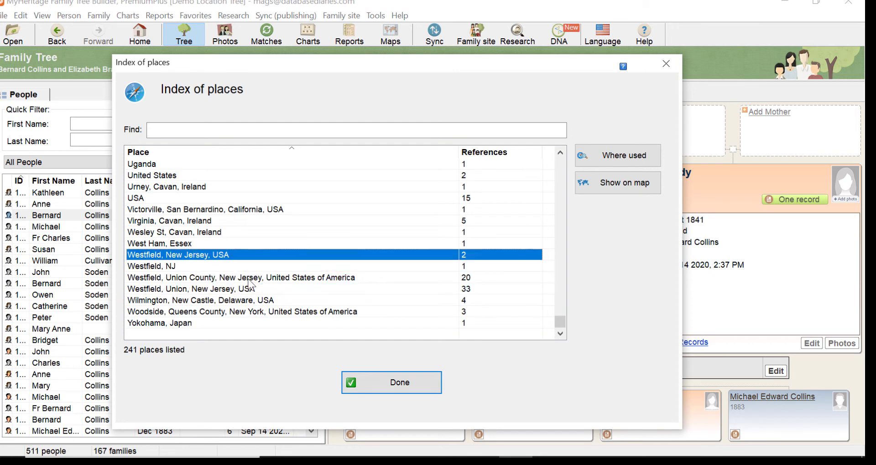
pyautogui.click(286, 288)
pyautogui.click(290, 280)
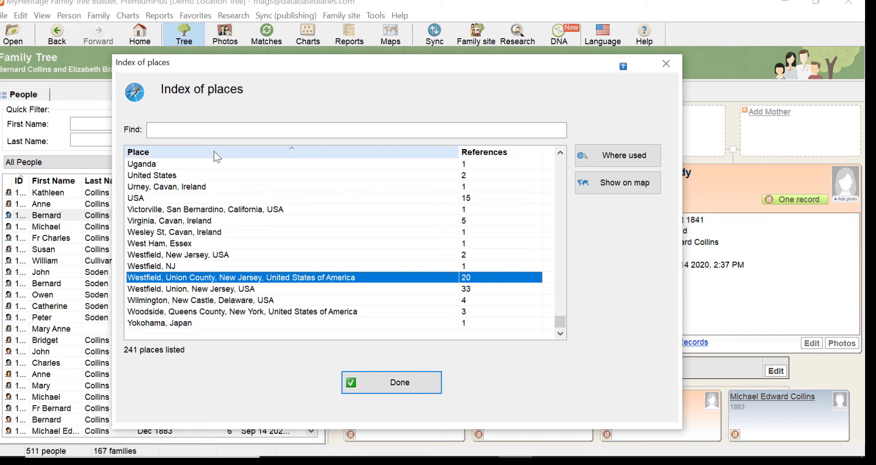
# Sort the places index by number of references, highest first, and find the Westfield, Union County entry
pyautogui.click(484, 159)
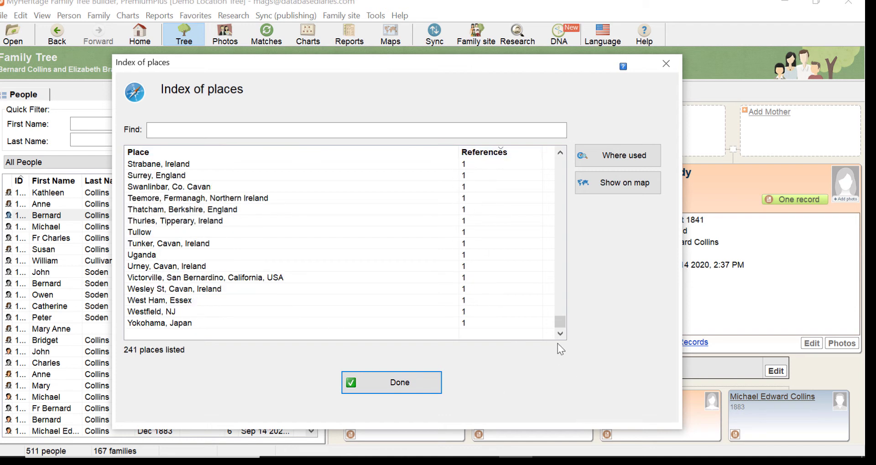
pyautogui.moveTo(560, 324); pyautogui.dragTo(560, 162)
pyautogui.click(365, 244)
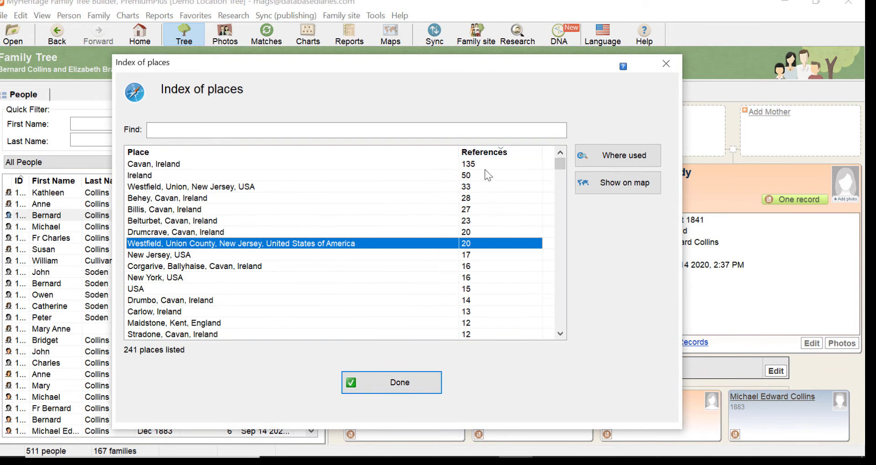
# Review the frequently used Cavan places Behey, Billis, Belturbet and Drumcrave in the sorted index
pyautogui.click(346, 198)
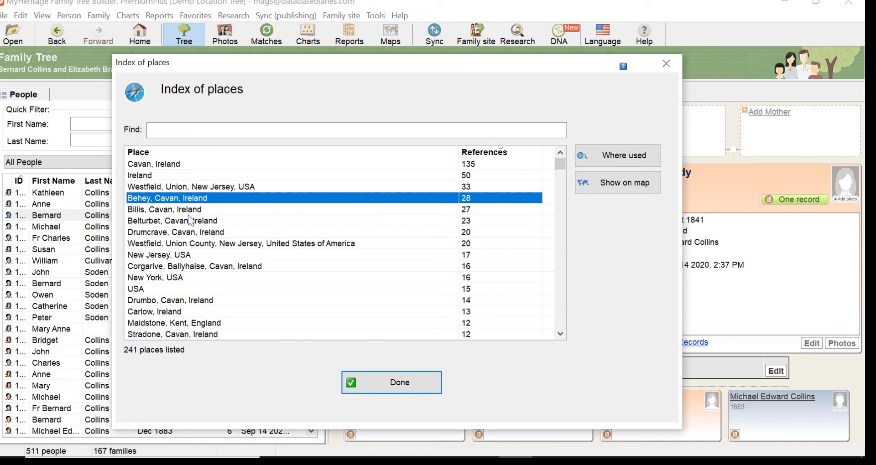
pyautogui.click(224, 214)
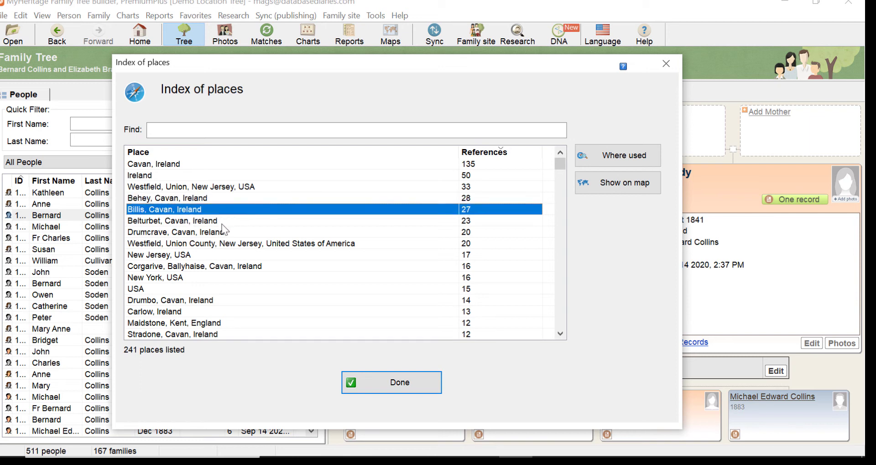
pyautogui.click(226, 221)
pyautogui.click(252, 201)
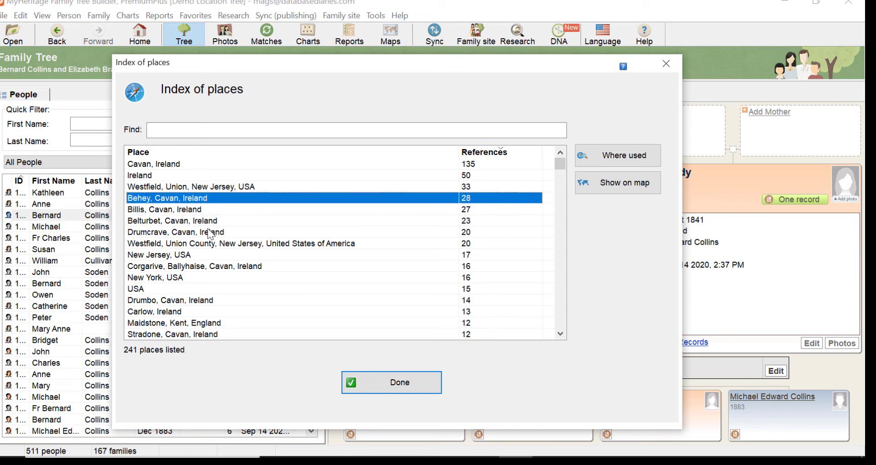
pyautogui.click(211, 212)
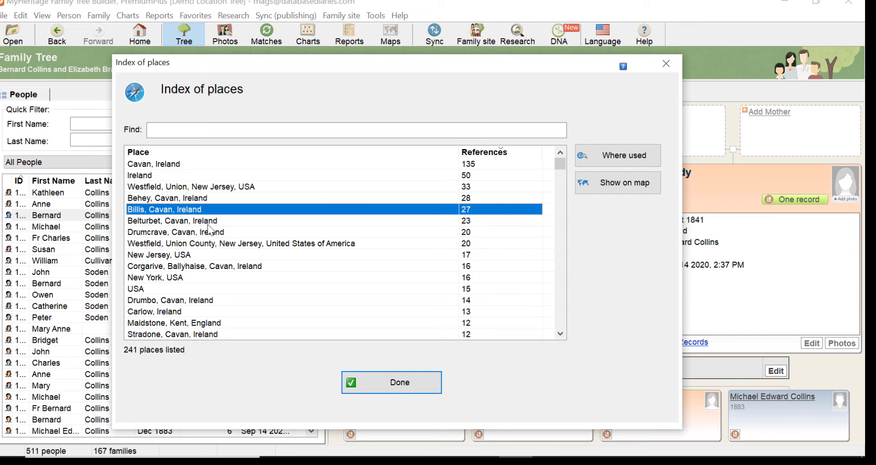
pyautogui.click(217, 223)
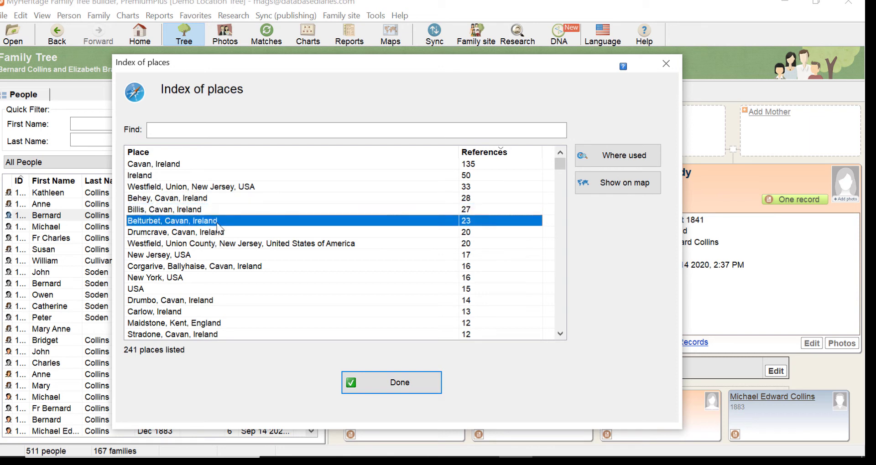
pyautogui.click(401, 231)
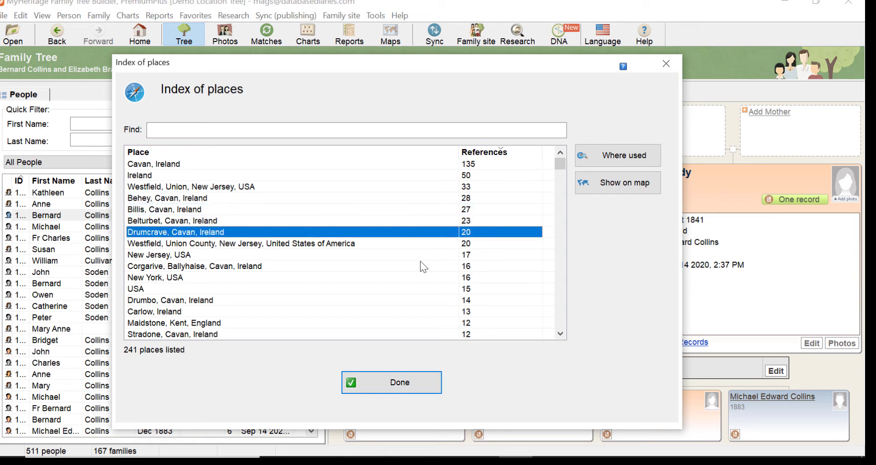
# Compare how often Westfield, Union and Westfield, Union County are used within the list sorted by references
pyautogui.click(251, 186)
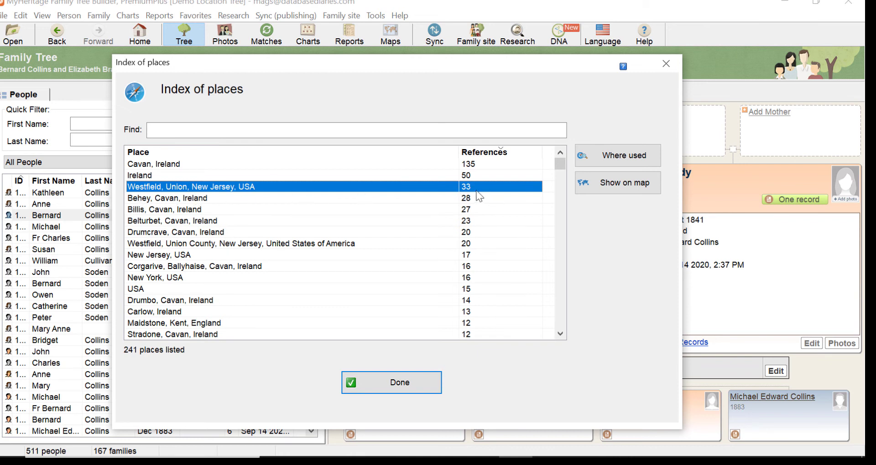
pyautogui.click(221, 247)
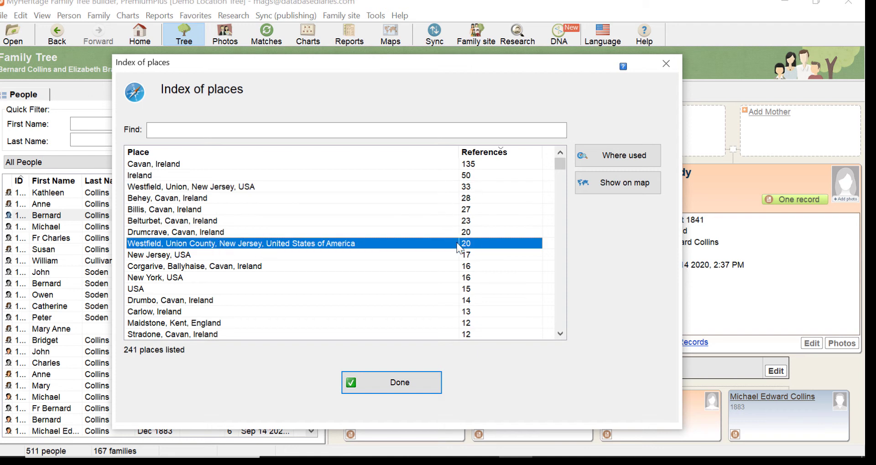
pyautogui.click(429, 279)
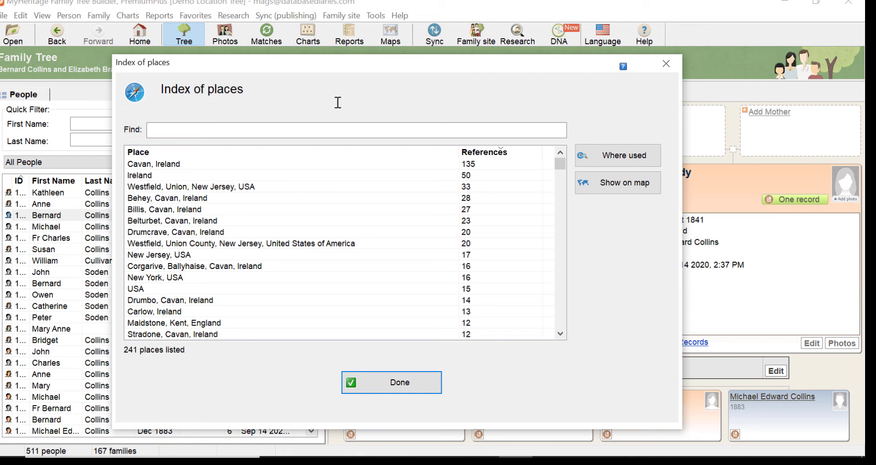
# Switch to the Ancestry DNA match list and search for matches with the birth location Westfield, Union, New Jersey, USA
pyautogui.click(251, 188)
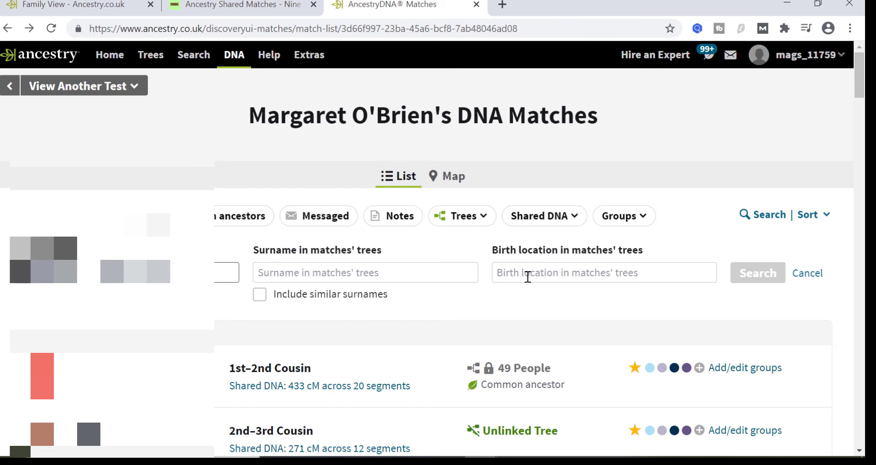
pyautogui.click(544, 270)
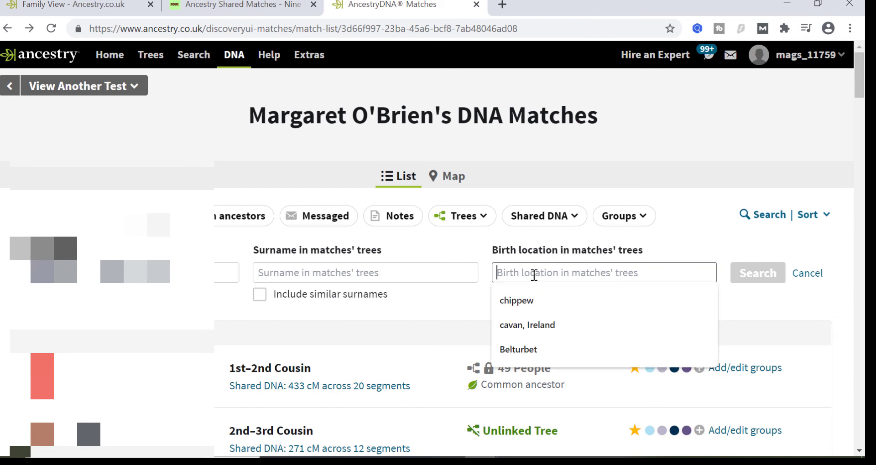
pyautogui.click(474, 272)
pyautogui.click(502, 270)
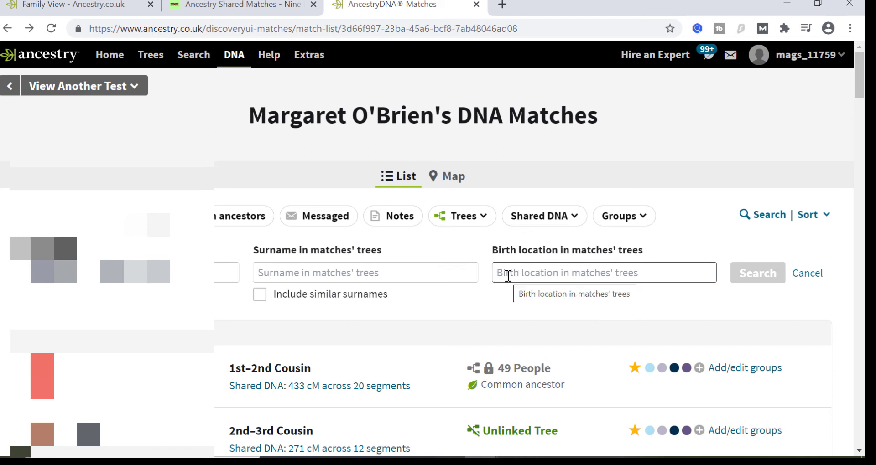
pyautogui.click(673, 275)
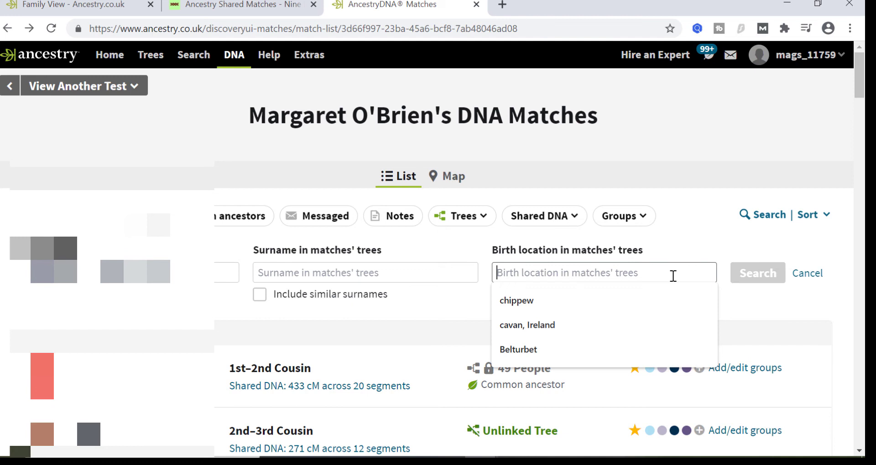
pyautogui.write('Westfield')
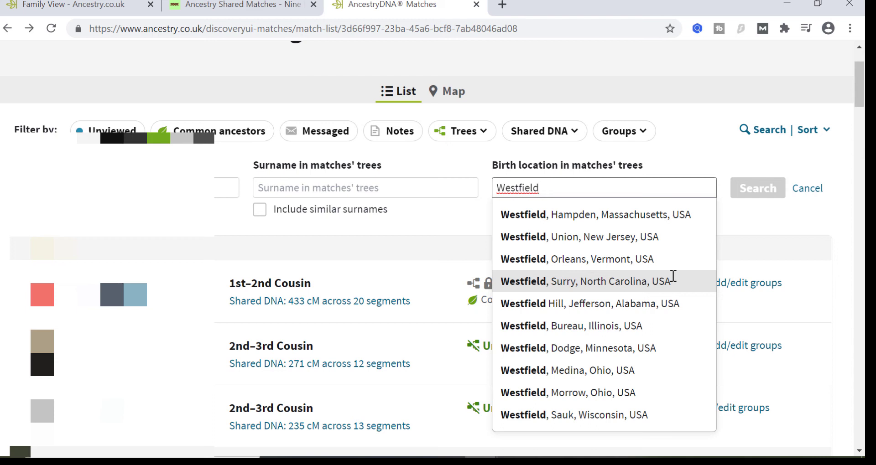
pyautogui.write(',')
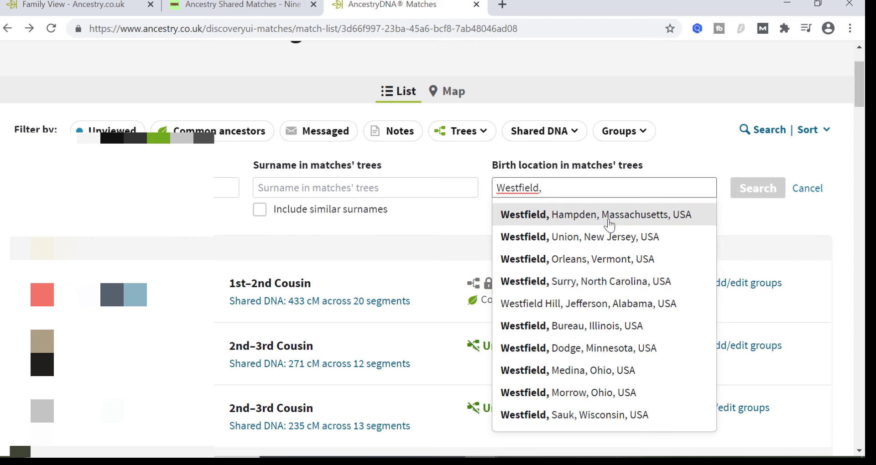
pyautogui.click(614, 249)
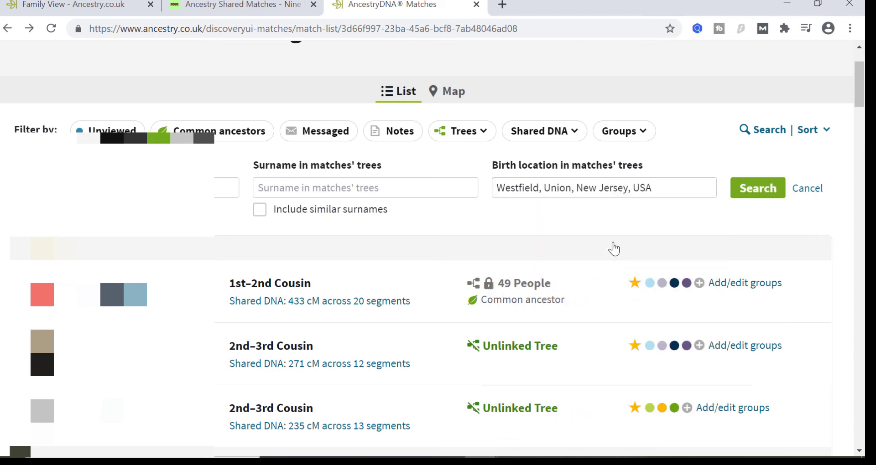
pyautogui.click(757, 196)
# Look through the matches found for Westfield and open the list of all people in one match's linked tree
pyautogui.scroll(-3, 790, 303)
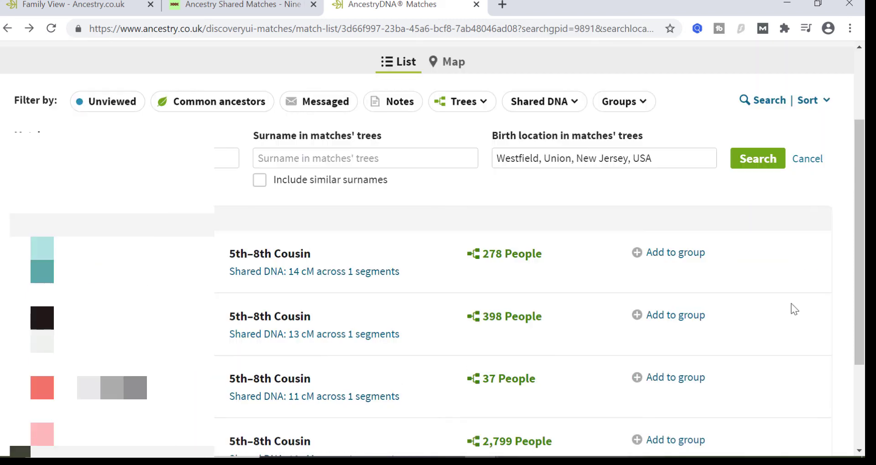
pyautogui.scroll(-1, 791, 303)
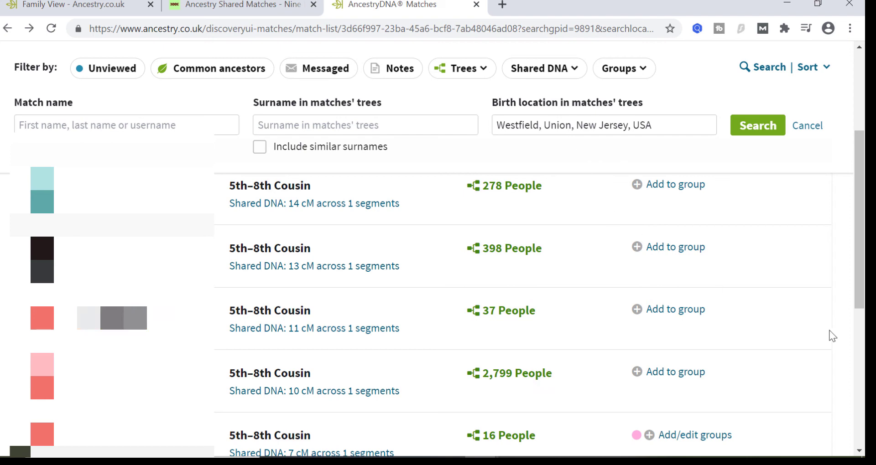
pyautogui.scroll(-3, 831, 332)
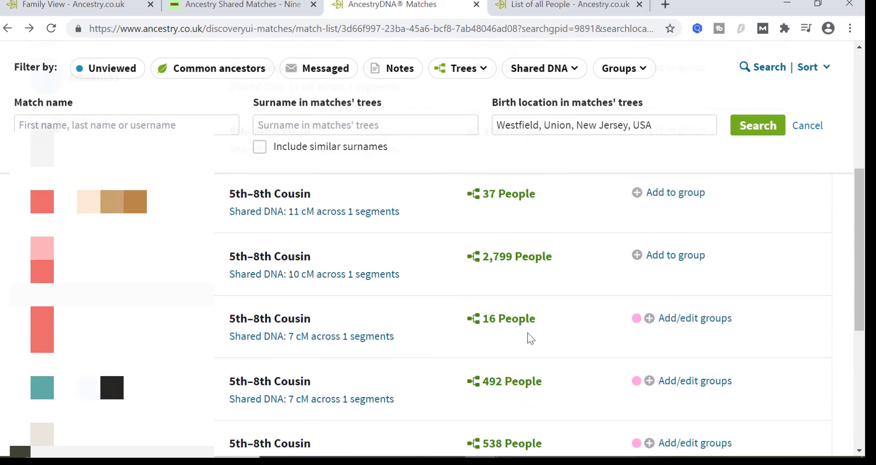
pyautogui.scroll(5, 529, 337)
pyautogui.click(505, 275)
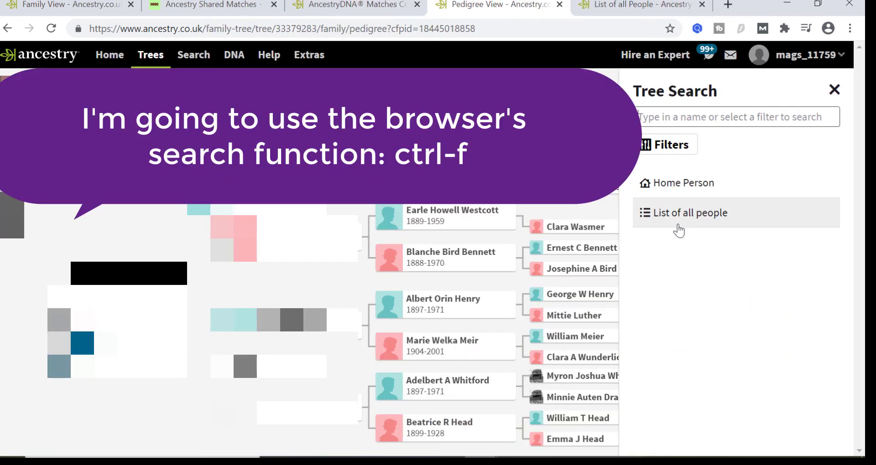
pyautogui.click(678, 228)
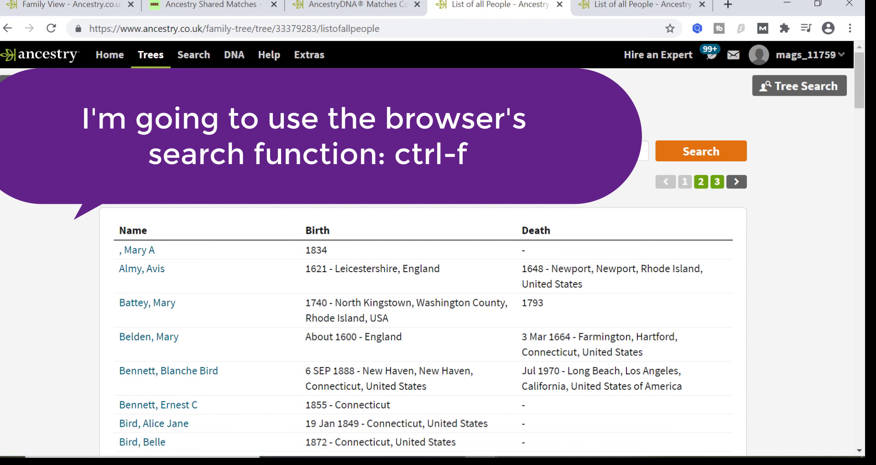
# Search the second page of the people list for Westfield and review the birth and death places around it
pyautogui.hotkey('ctrl', 'f')
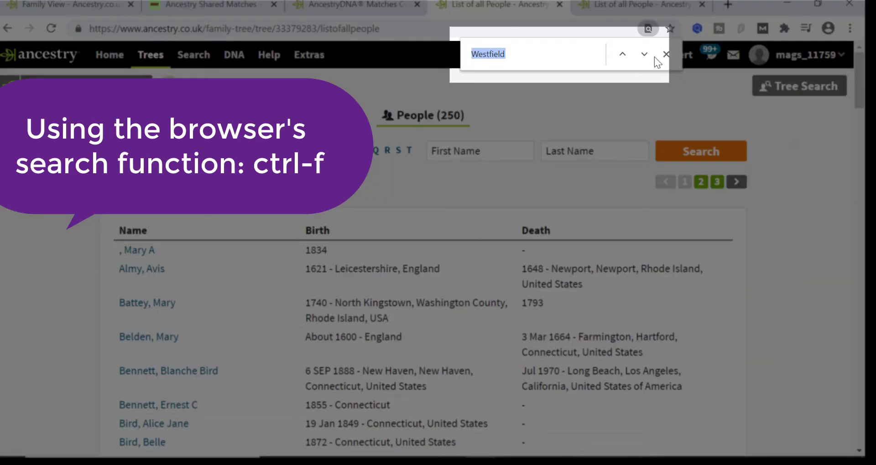
pyautogui.click(701, 181)
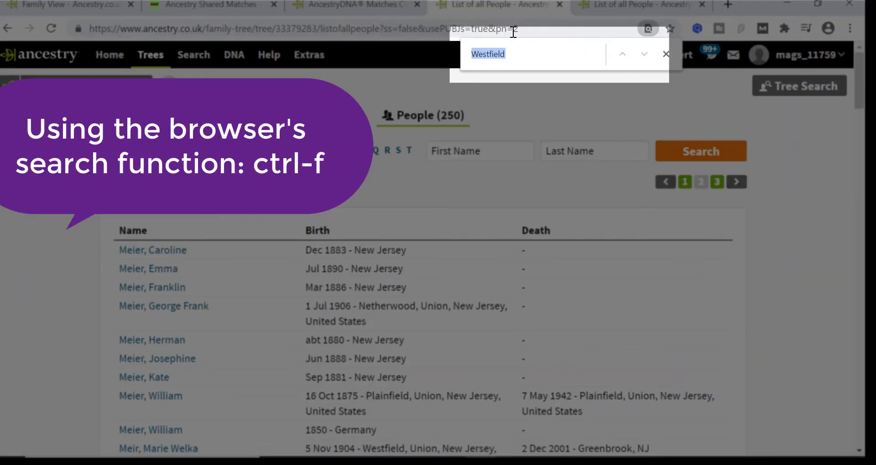
pyautogui.click(593, 53)
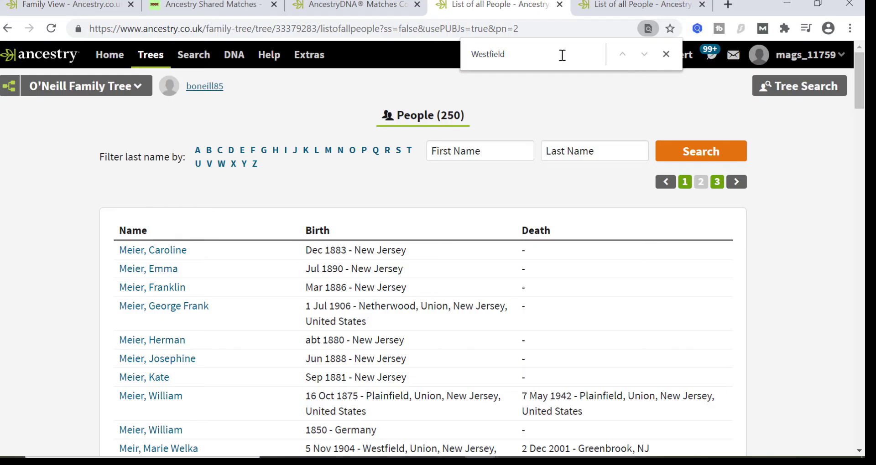
pyautogui.press('Return')
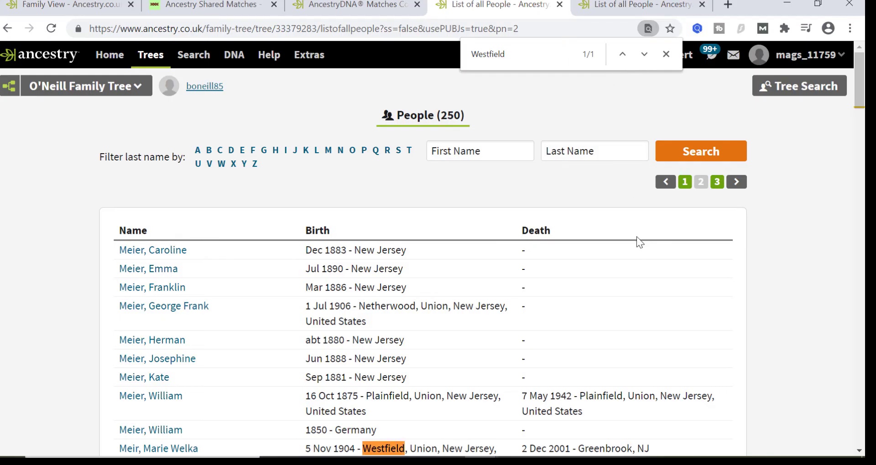
pyautogui.scroll(-1, 636, 237)
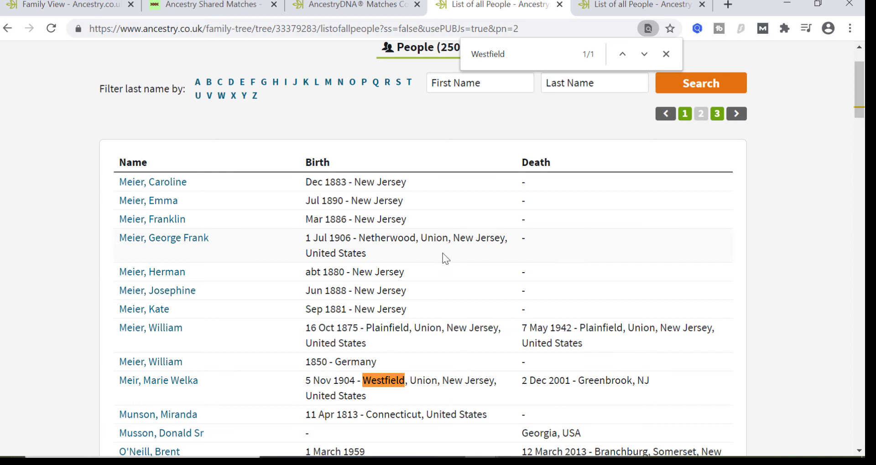
pyautogui.scroll(-3, 410, 384)
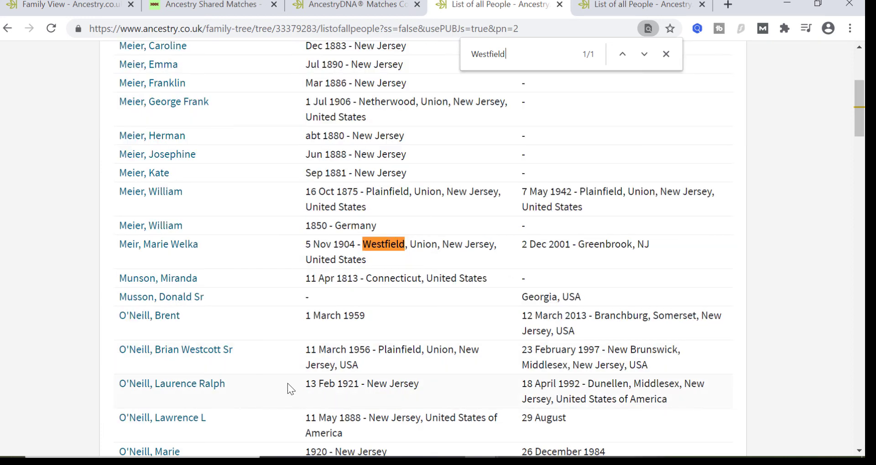
pyautogui.scroll(-3, 404, 314)
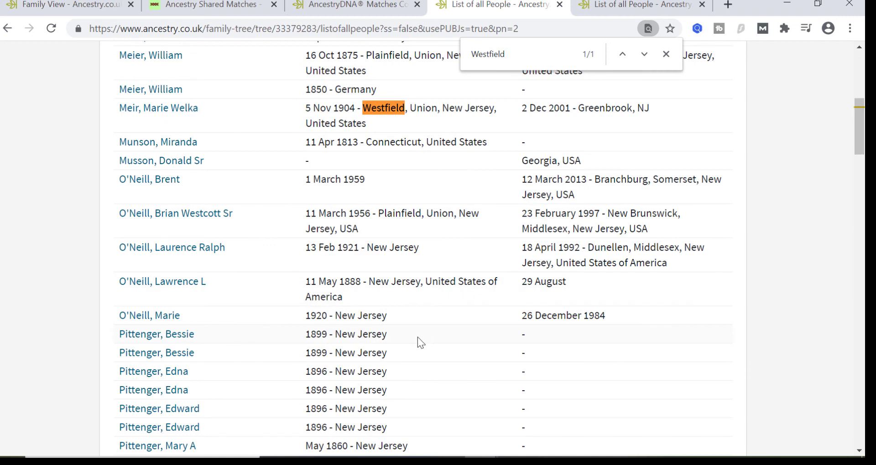
pyautogui.scroll(3, 417, 337)
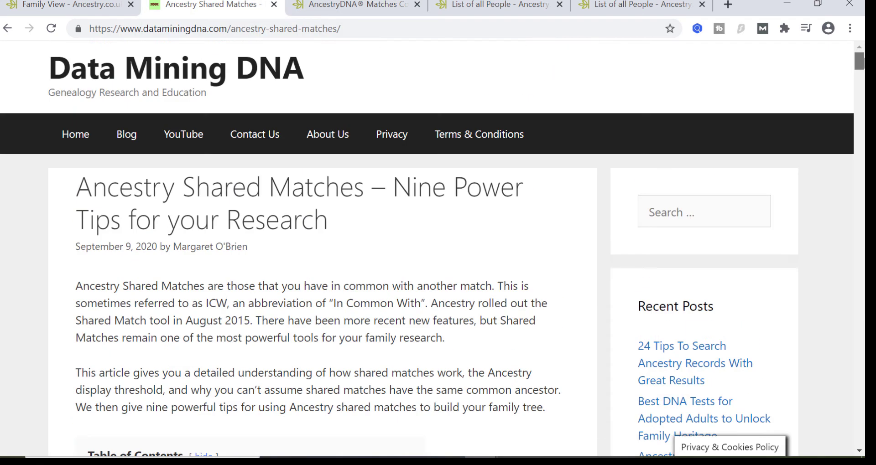
# Switch to the Data Mining DNA article on Ancestry Shared Matches and look over its introduction and table of contents
pyautogui.scroll(-3, 387, 224)
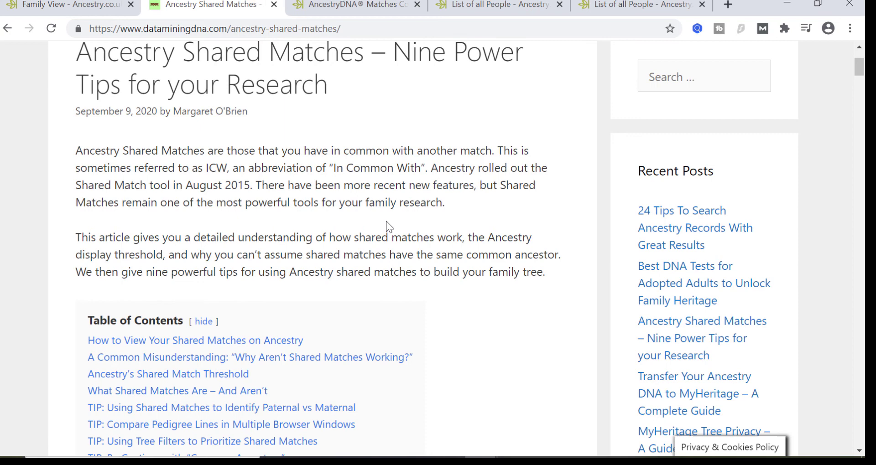
pyautogui.scroll(2, 387, 225)
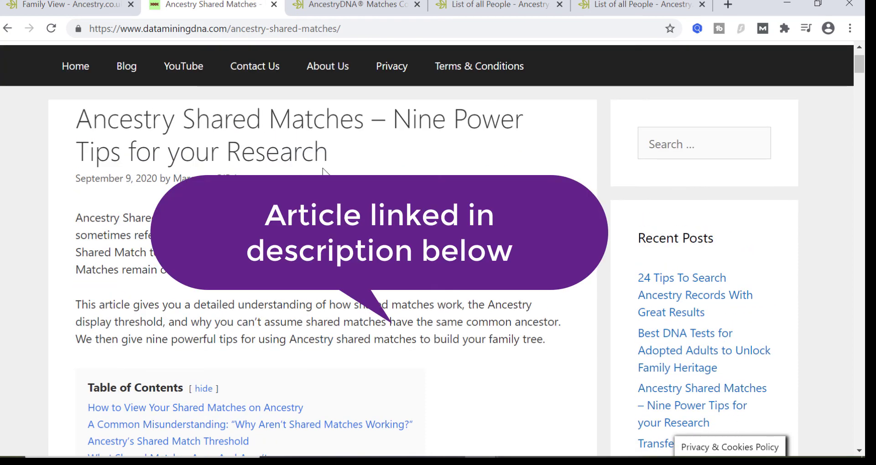
pyautogui.scroll(-4, 323, 170)
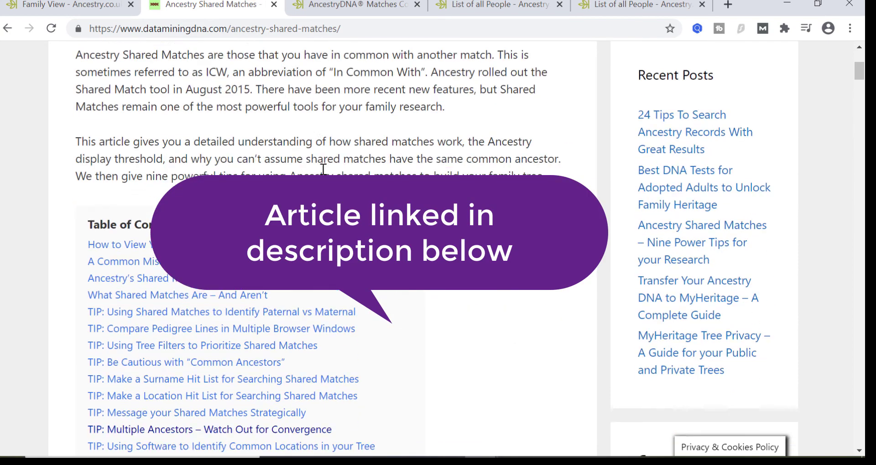
pyautogui.scroll(-1, 323, 170)
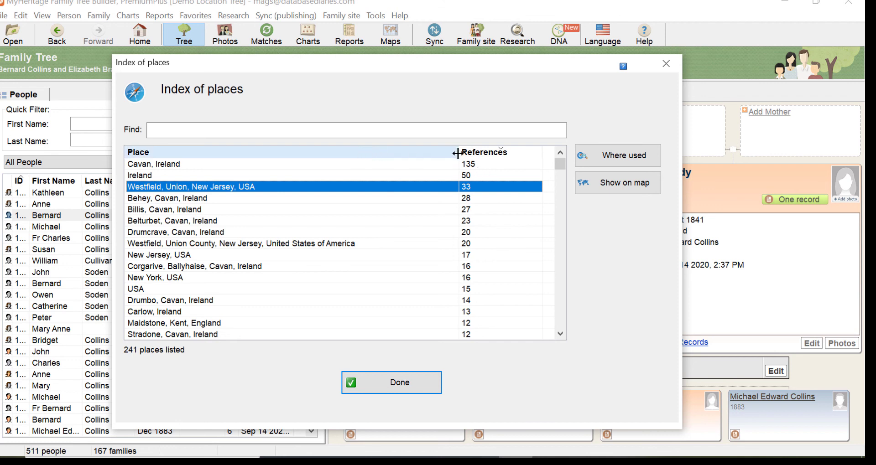
# Switch back to Family Tree Builder and show where Drumcrave, Cavan, Ireland is used in the tree
pyautogui.click(311, 268)
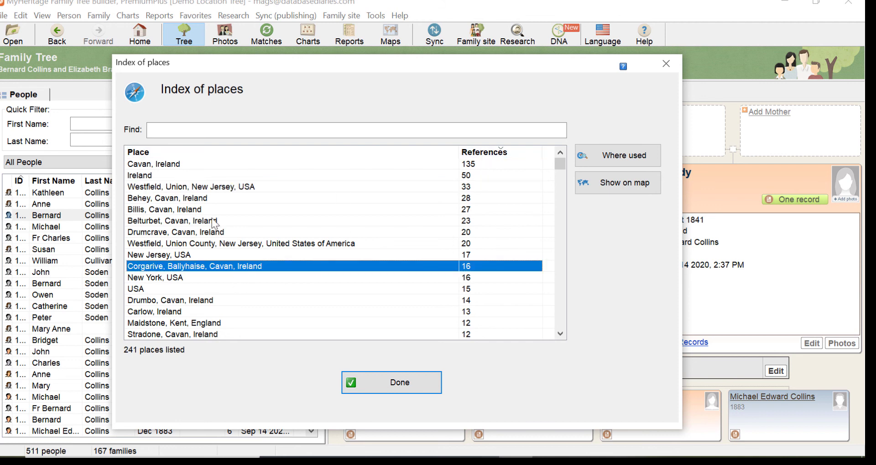
pyautogui.click(193, 234)
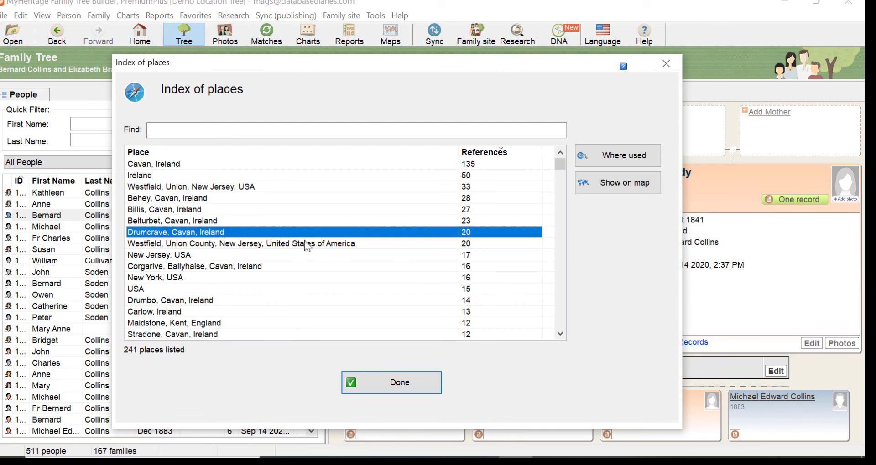
pyautogui.doubleClick(292, 232)
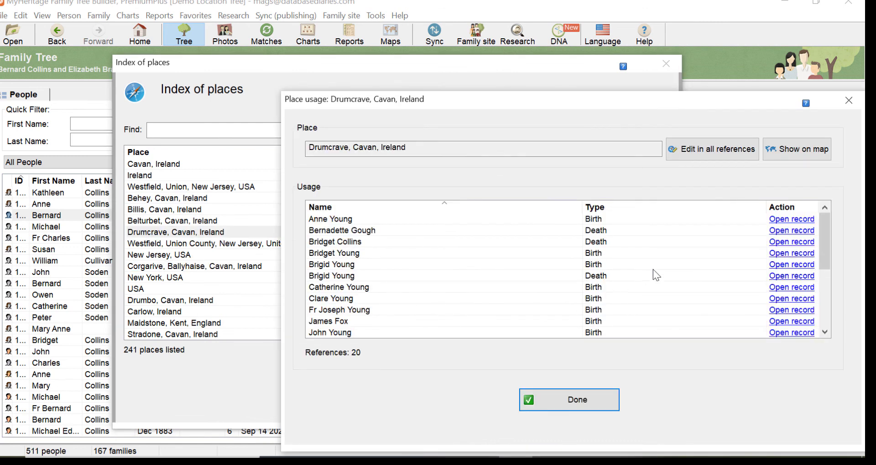
# Look through the people linked to Drumcrave and open one listed man's record in the family tree view
pyautogui.moveTo(825, 253); pyautogui.dragTo(819, 297)
pyautogui.click(380, 332)
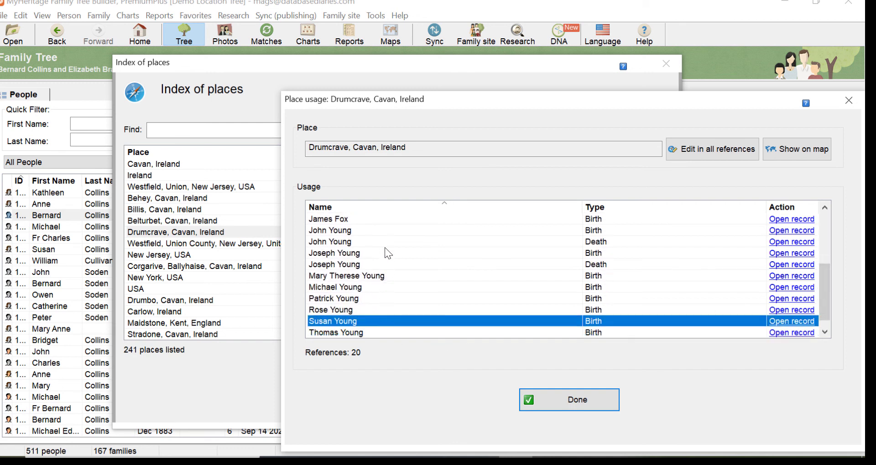
pyautogui.click(384, 252)
pyautogui.click(382, 275)
pyautogui.scroll(1, 544, 286)
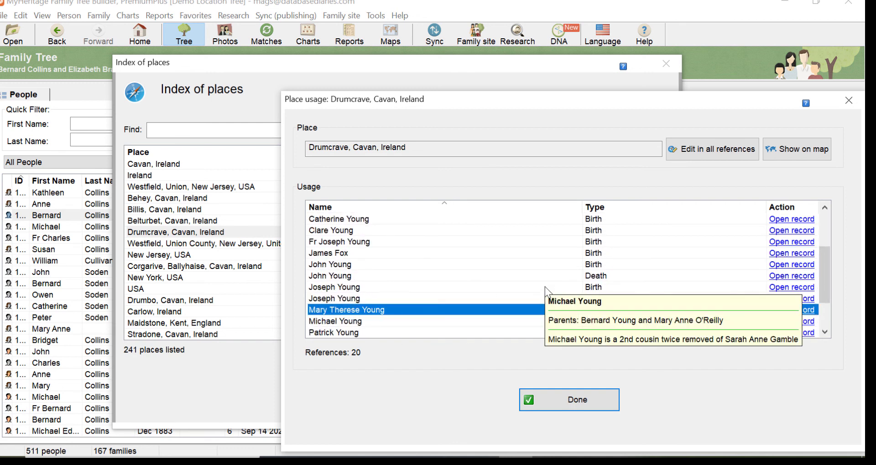
pyautogui.scroll(1, 545, 286)
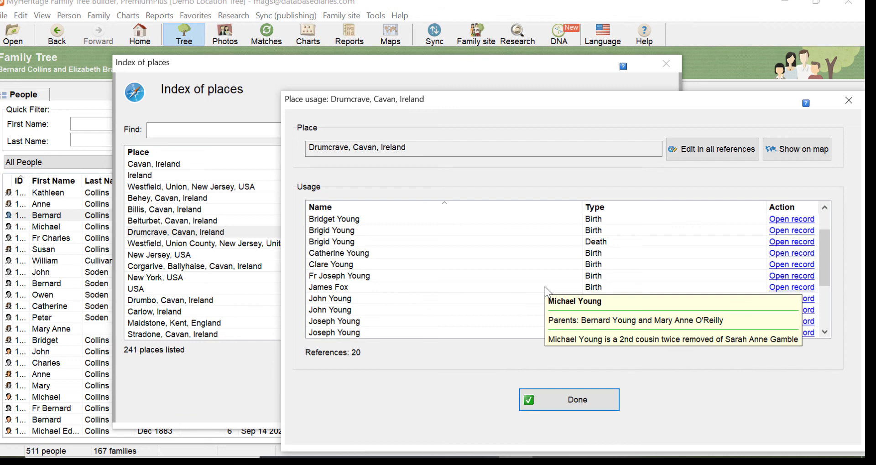
pyautogui.doubleClick(421, 286)
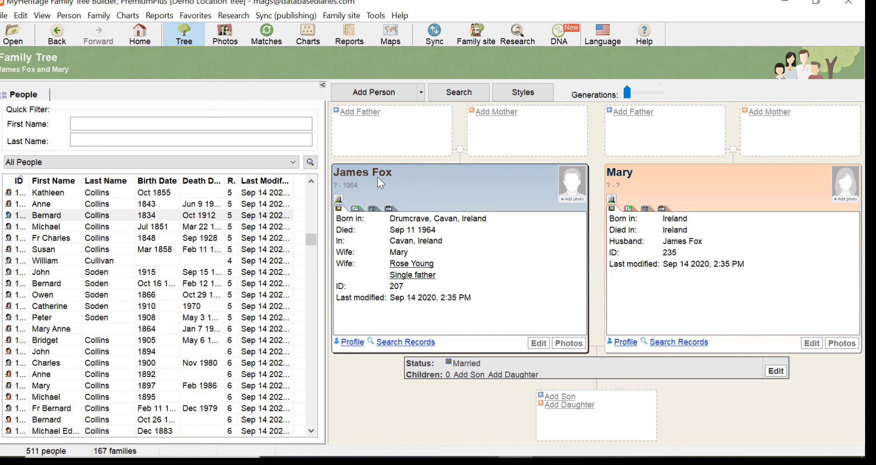
pyautogui.moveTo(378, 180)
# Reopen the places index, bring it fully into view and select Westfield, Union County, New Jersey, United States of America
pyautogui.click(41, 15)
pyautogui.click(110, 223)
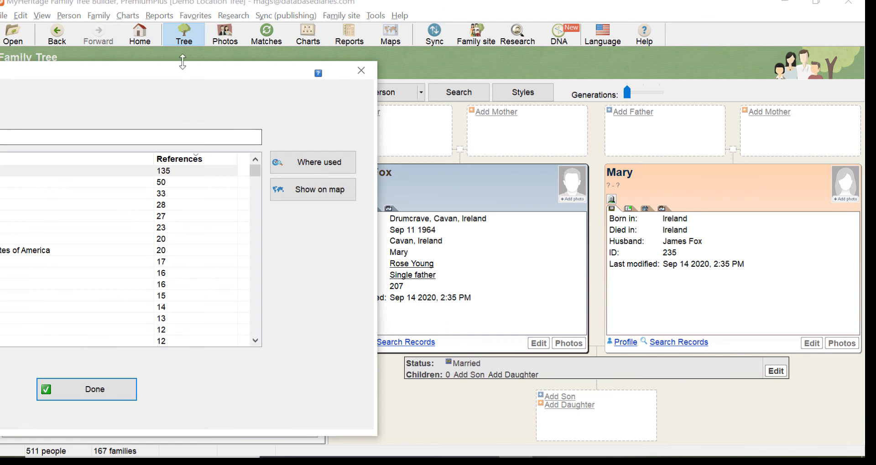
pyautogui.moveTo(182, 61); pyautogui.dragTo(523, 91)
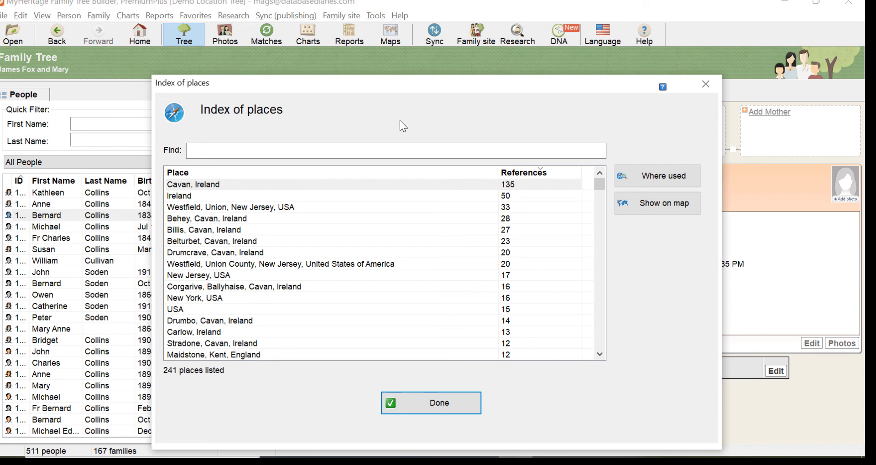
pyautogui.click(369, 267)
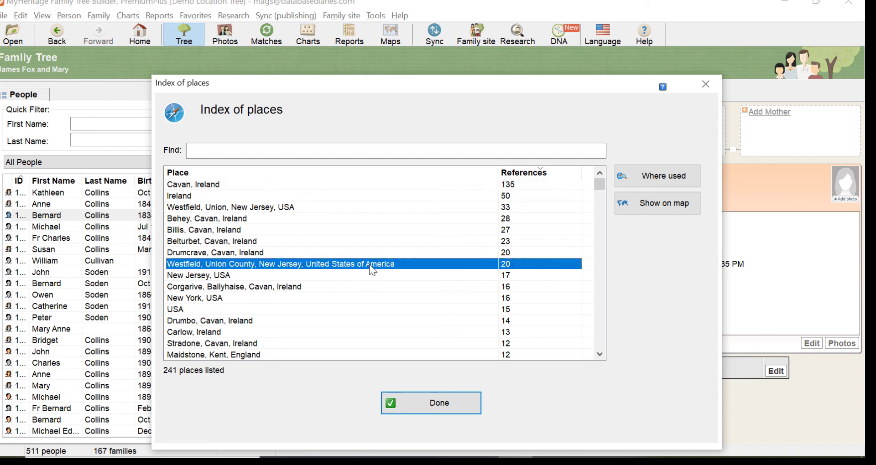